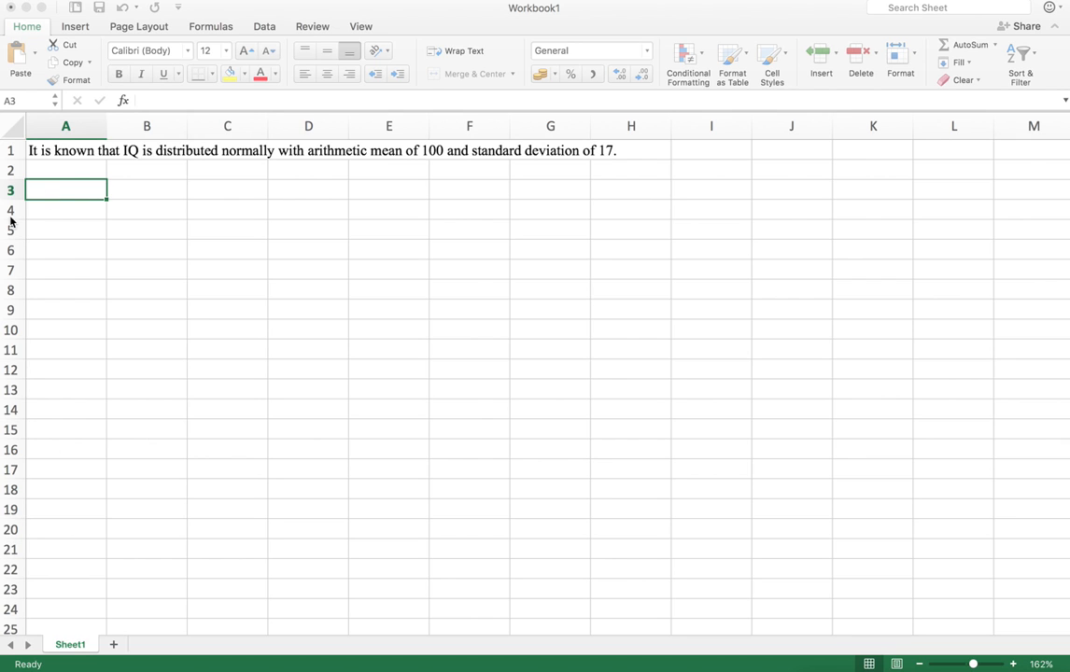
Enter the labelled parameters mean = 100 and sd = 17 in rows 3 and 4
left_click(53, 198)
type("mean")
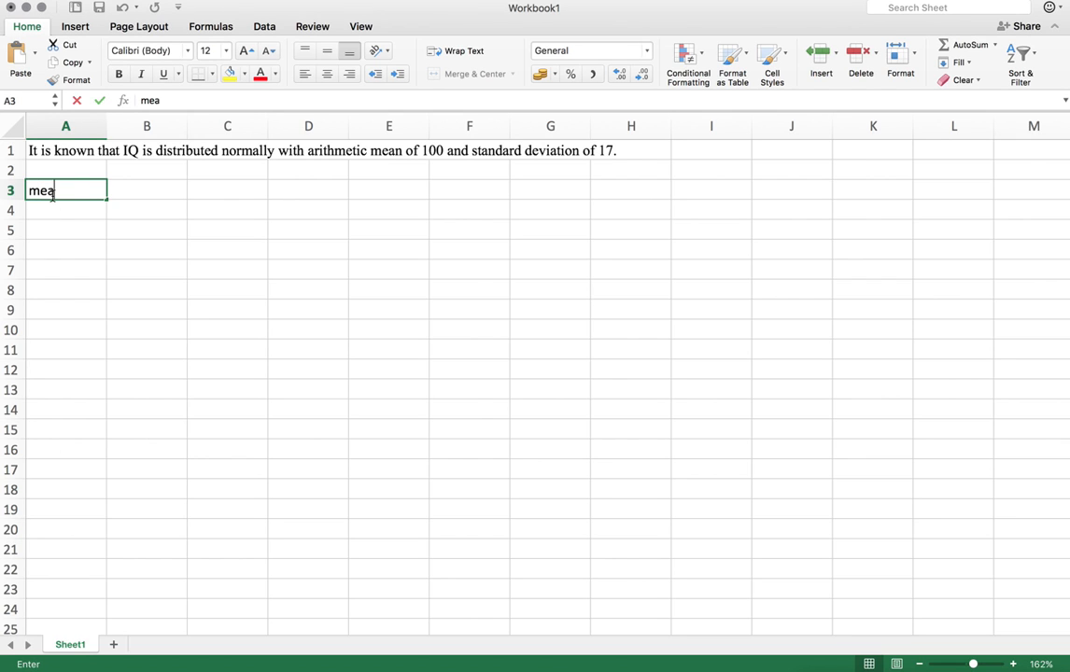
key("Tab")
type("100")
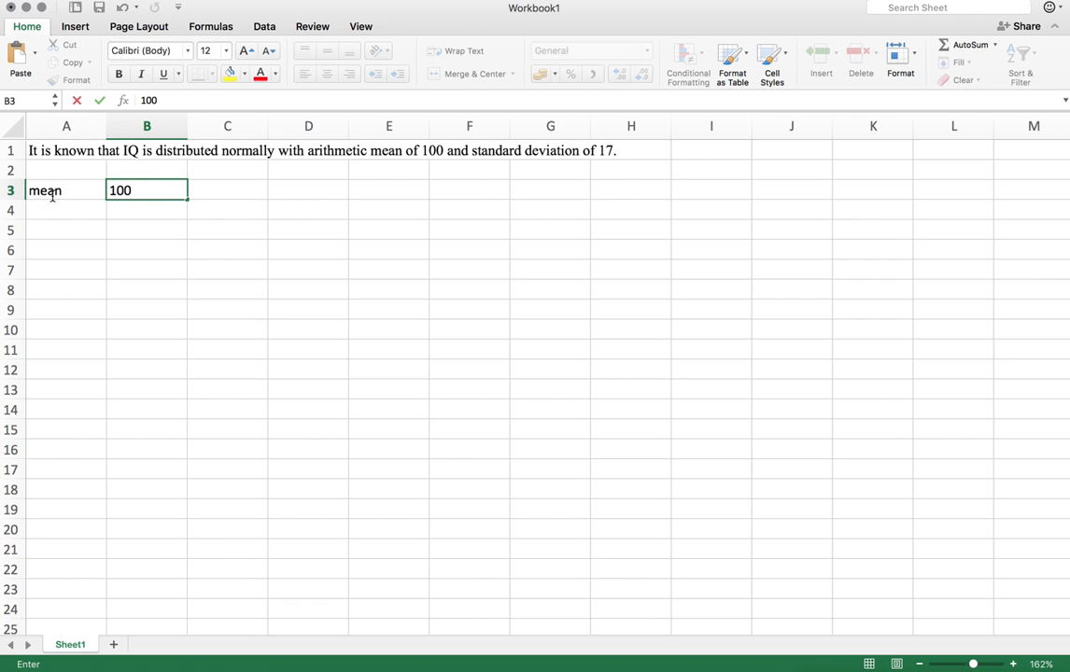
key("Return")
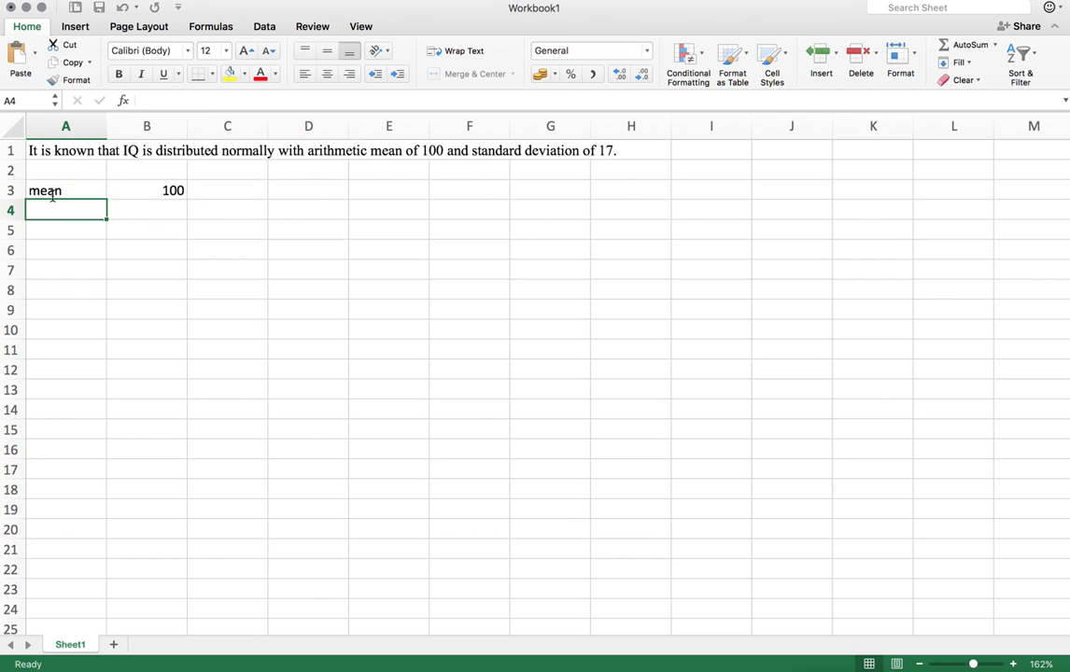
type("sd")
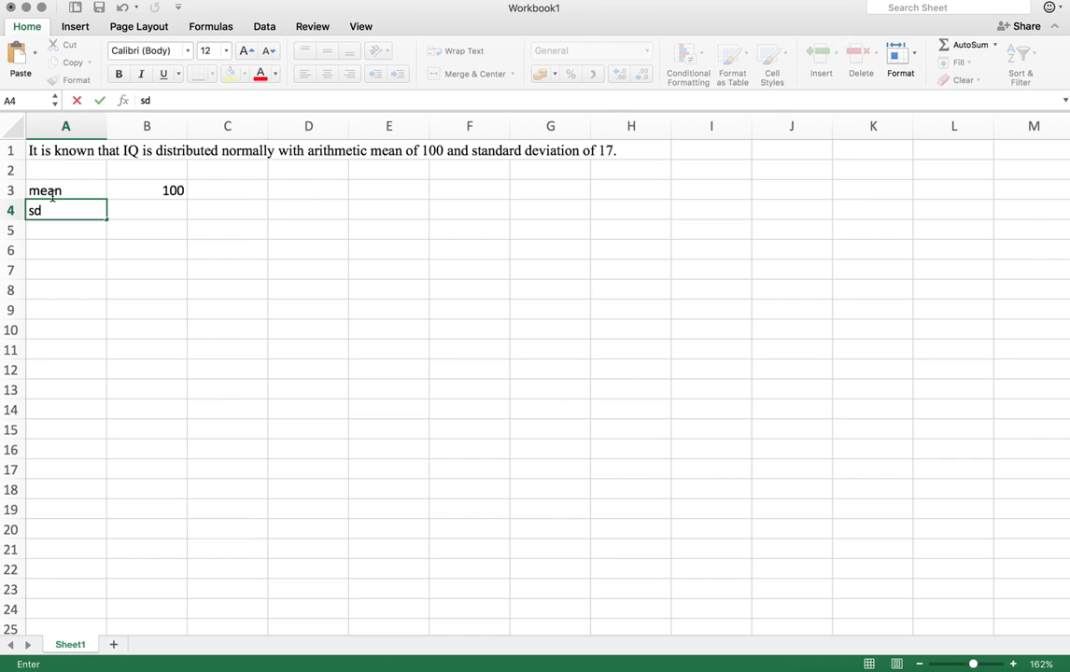
key("Tab")
type("17")
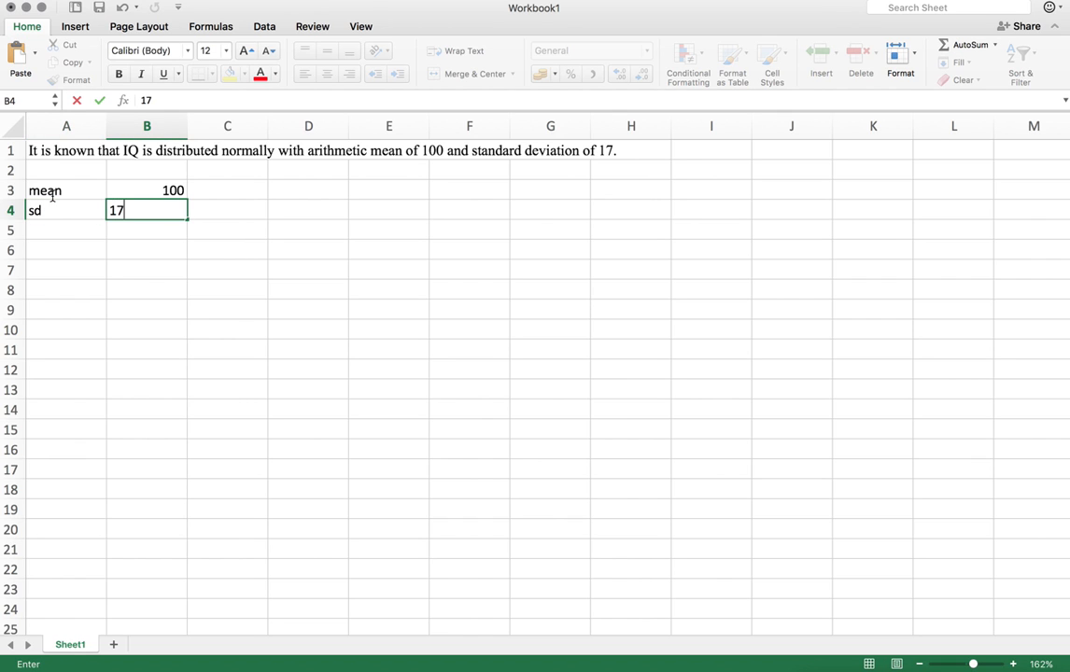
key("Return")
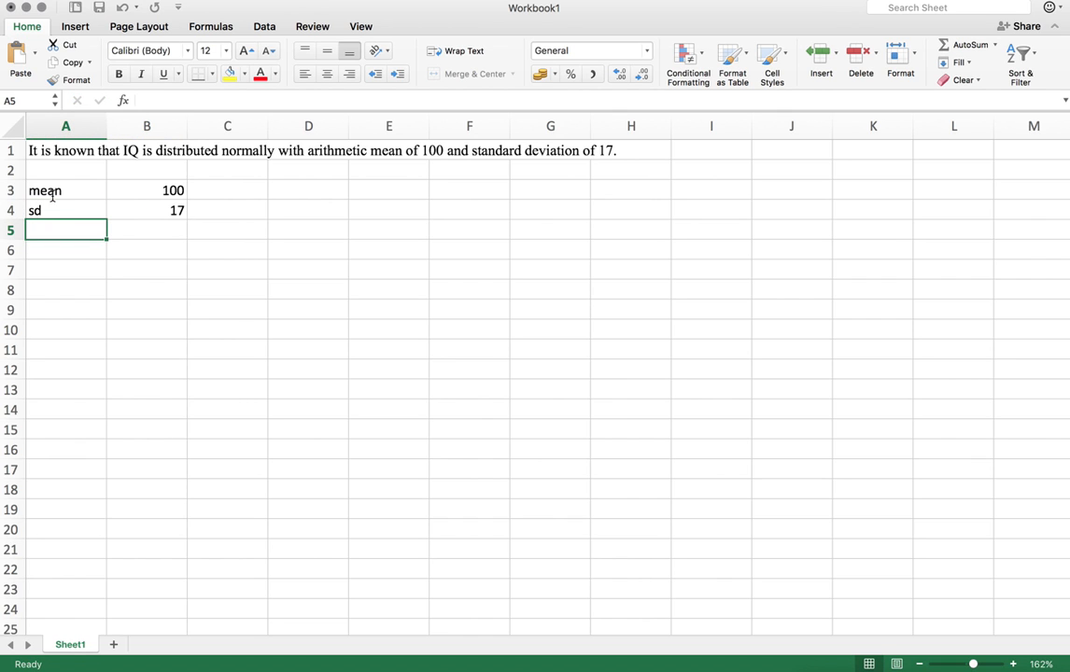
Paste question a) about IQ not greater than 117 into A6
key("Return")
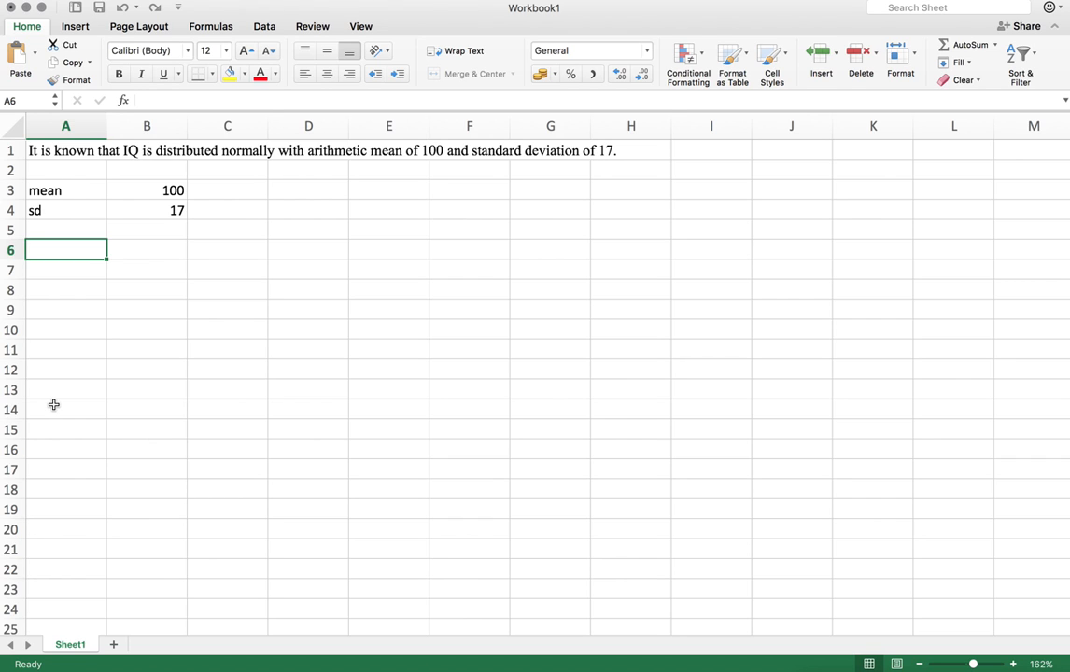
type("V")
key("BackSpace")
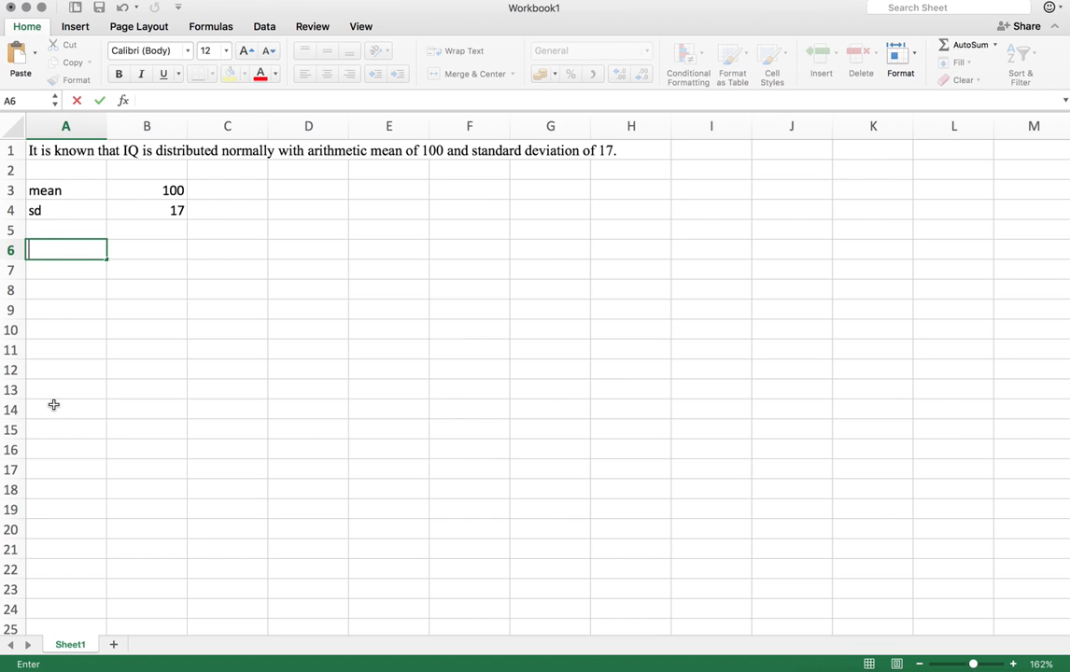
type("a) What is the probability that IQ of a randomly selected person is not greater than 117?")
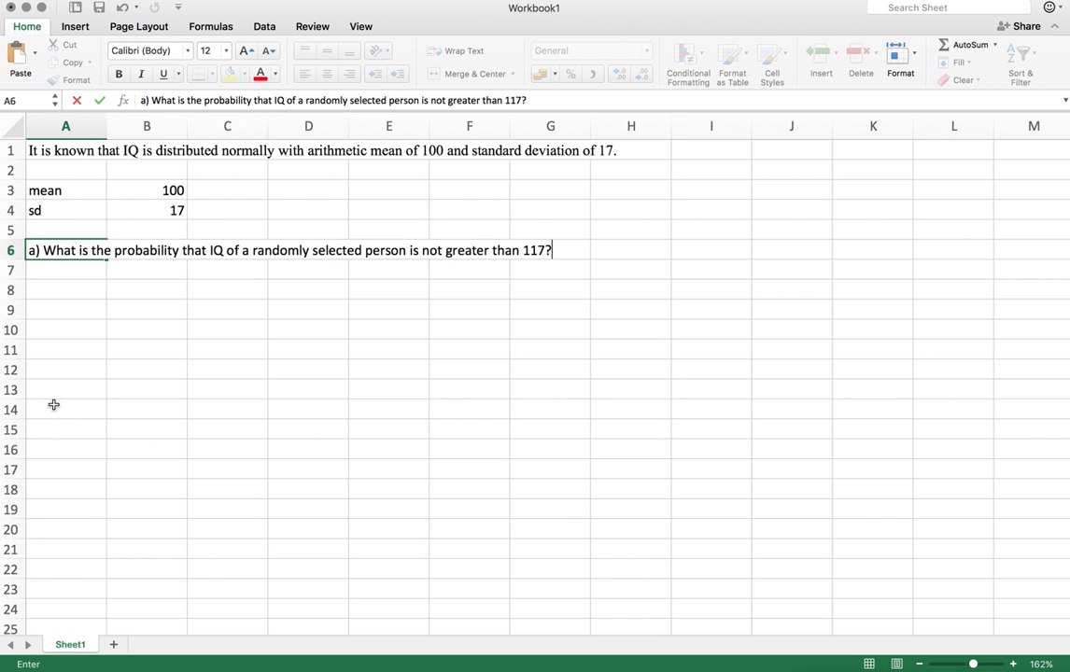
key("Return")
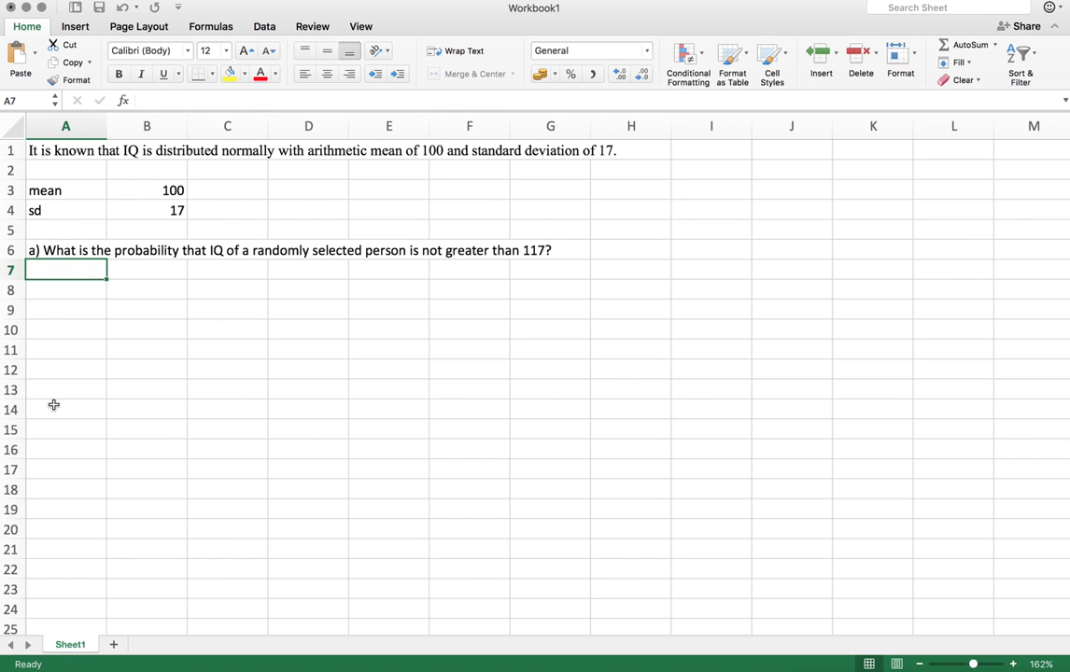
key("Down")
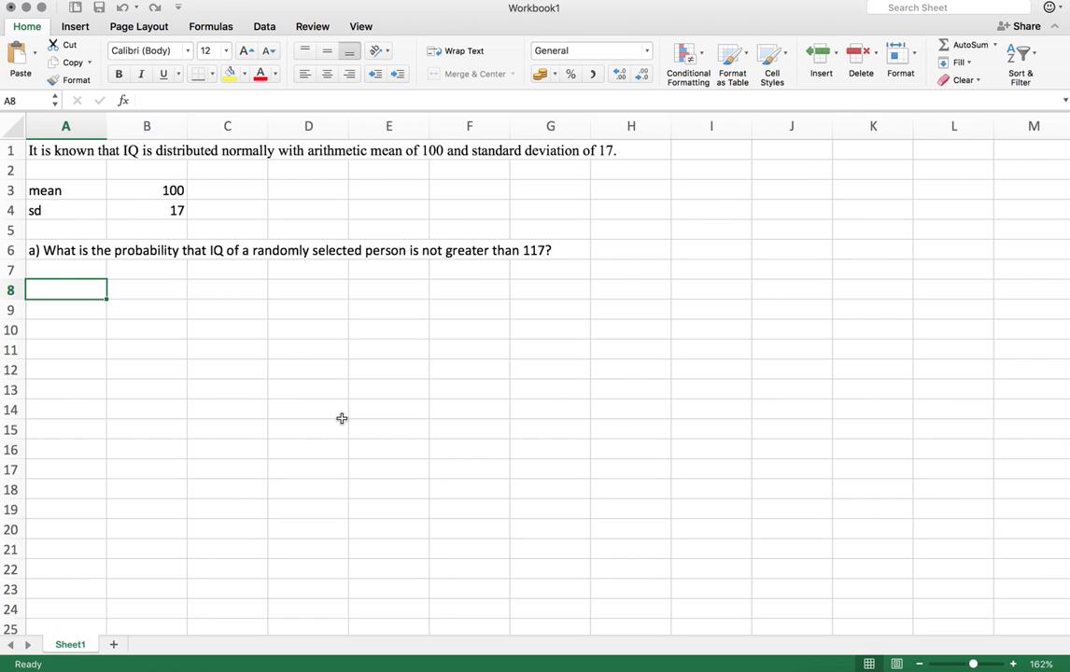
key("super+v")
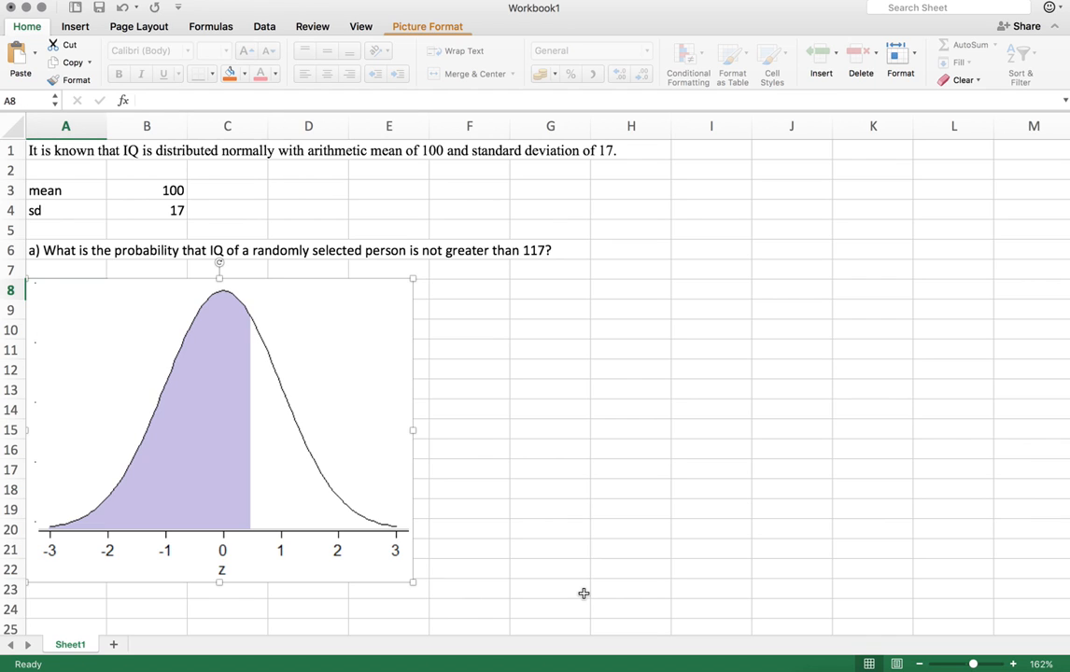
key("Delete")
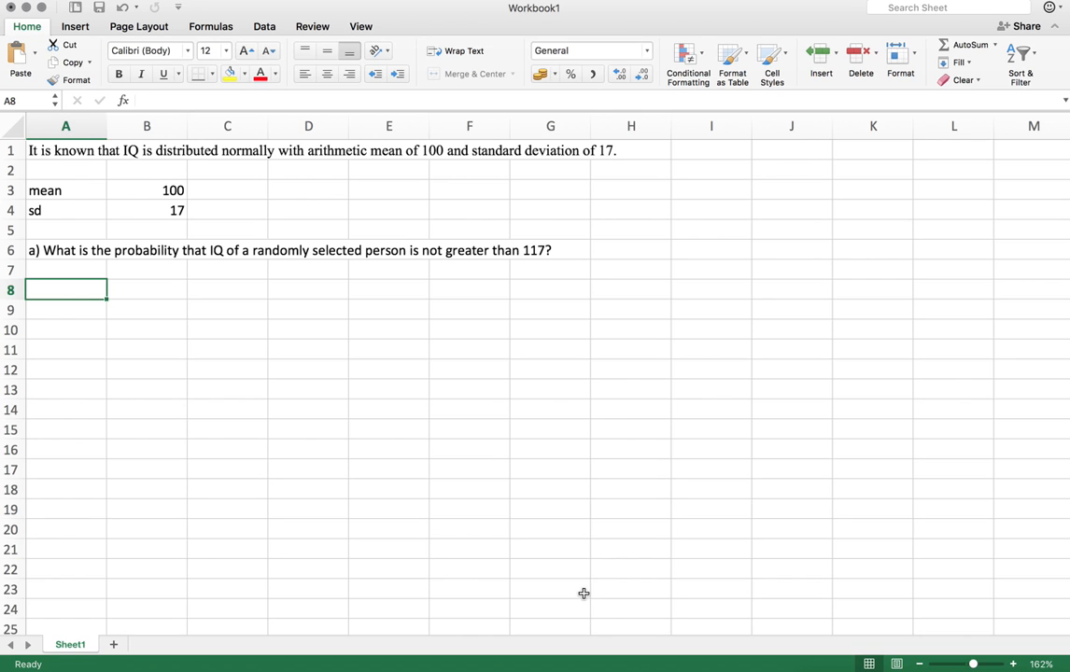
In A8, compute the cumulative normal probability with =NORM.DIST(117,B3,B4,1)
type("=")
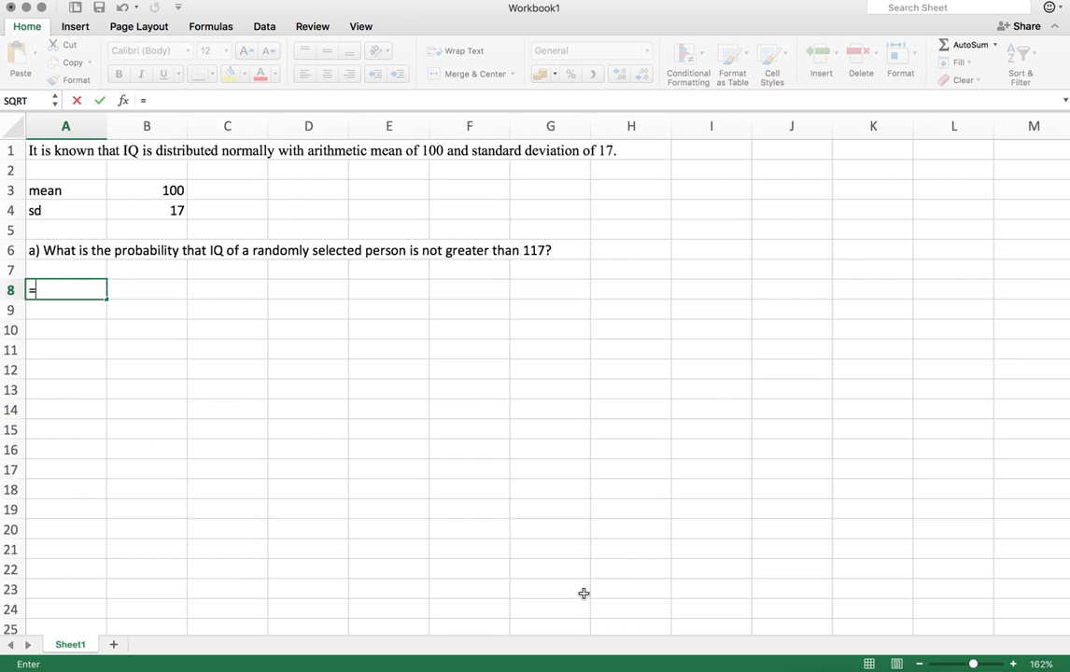
type("norm")
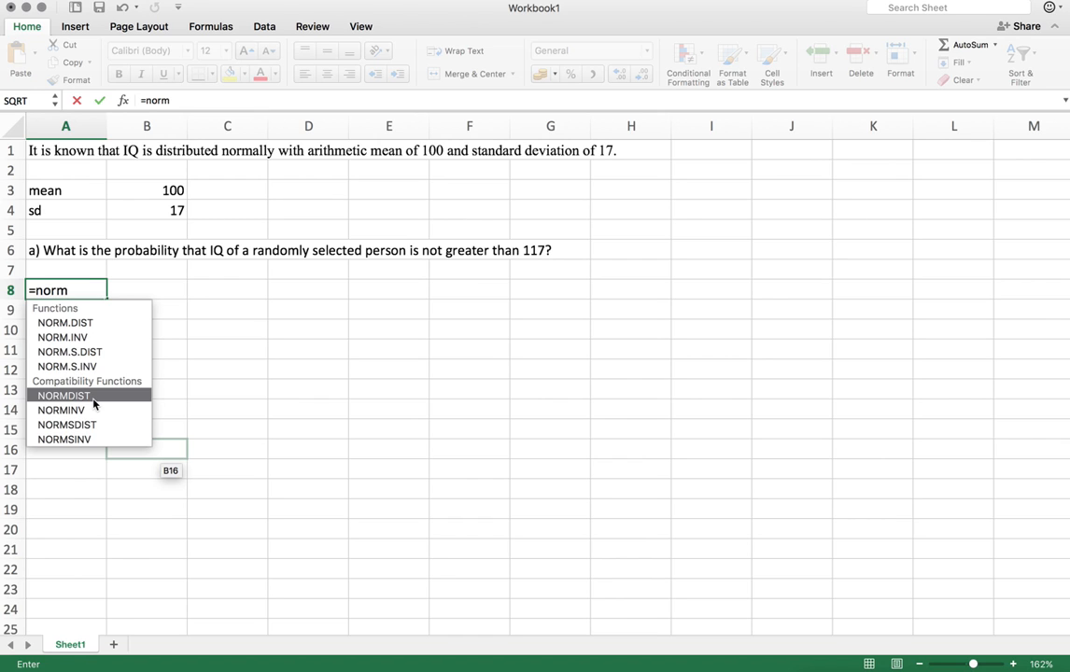
double_click(94, 326)
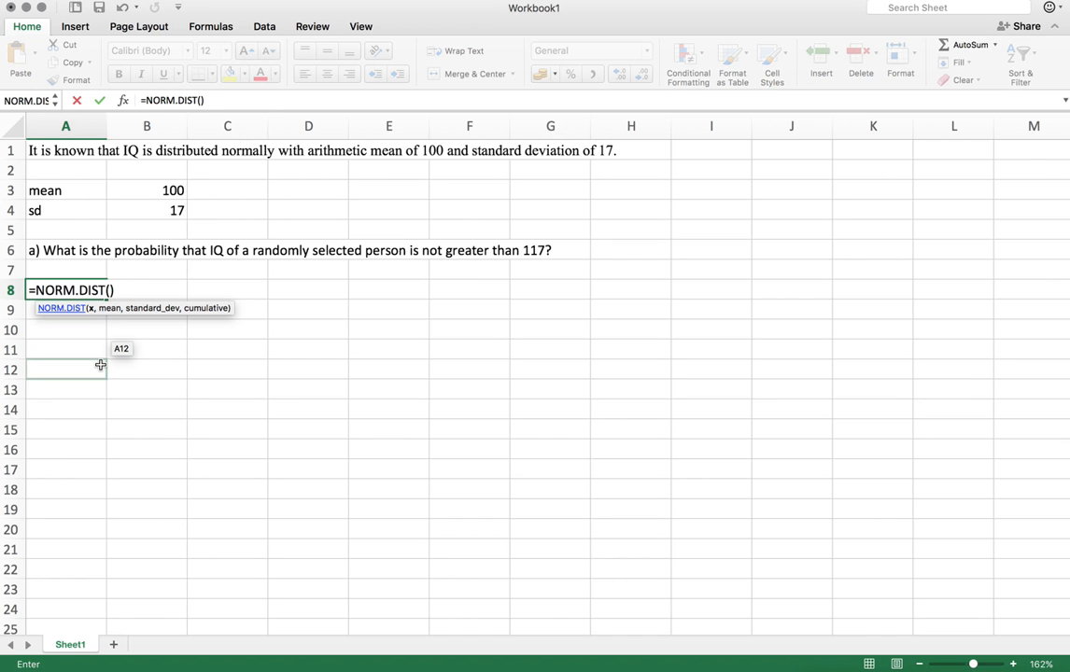
type("117,")
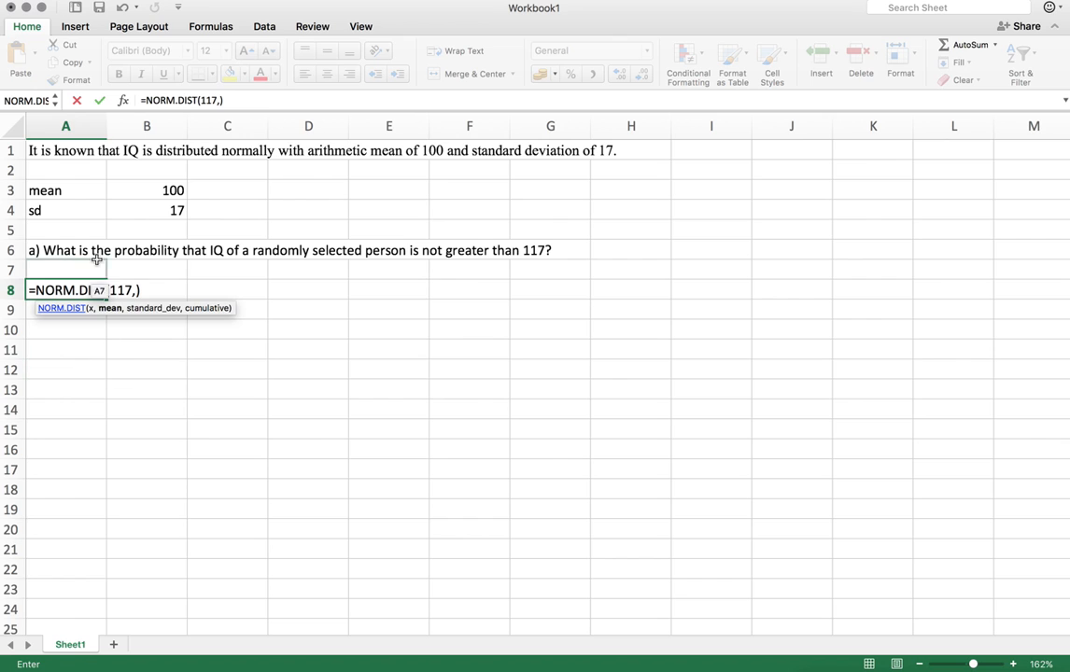
left_click(148, 195)
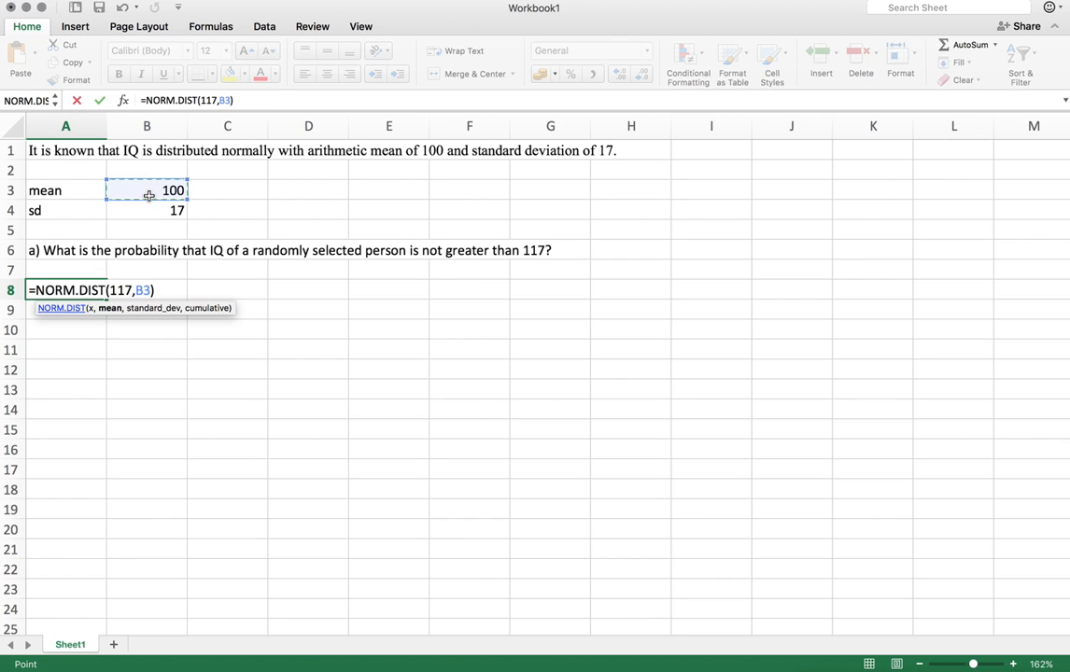
type(",")
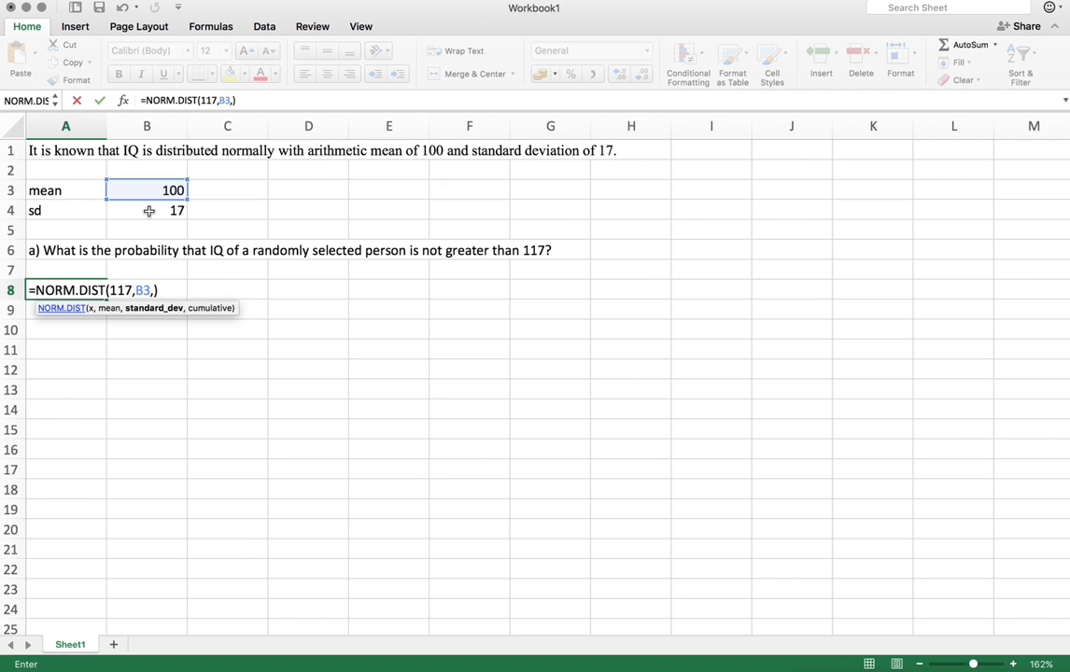
left_click(148, 211)
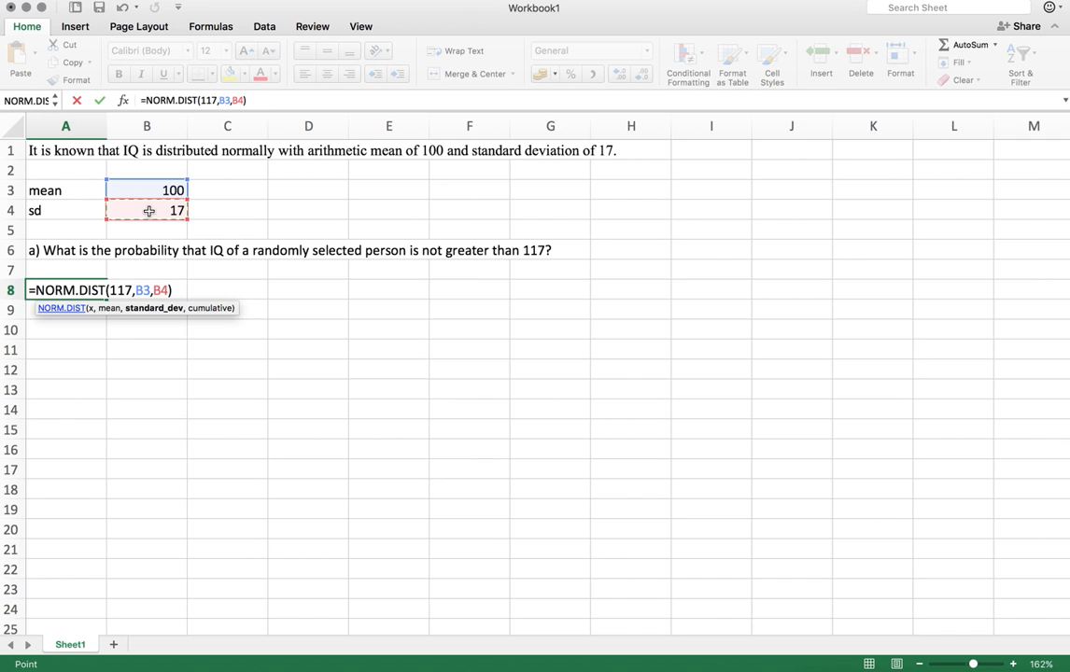
type(",")
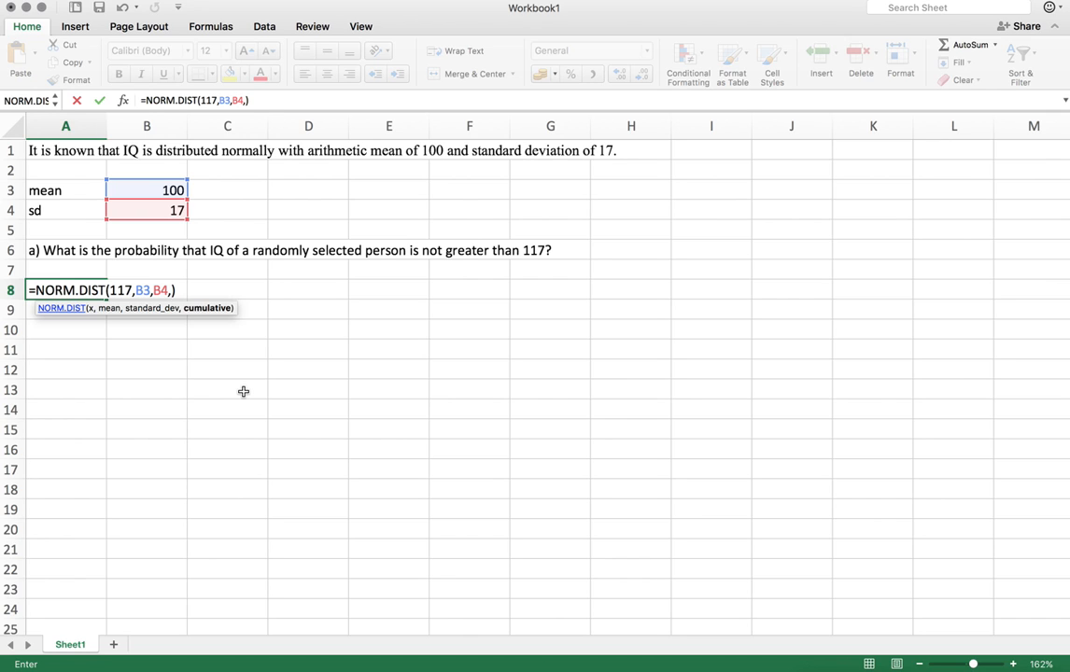
type("1")
key("Return")
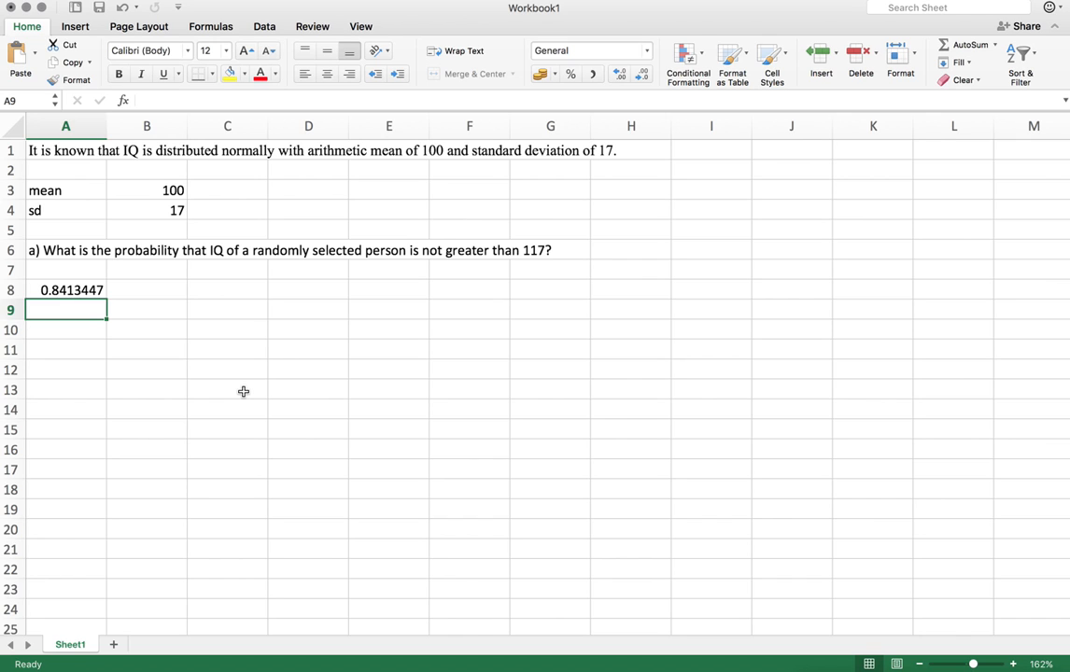
Paste the question about the percentage of people with IQ between 91.5 and 108.5 into A11
left_click(71, 351)
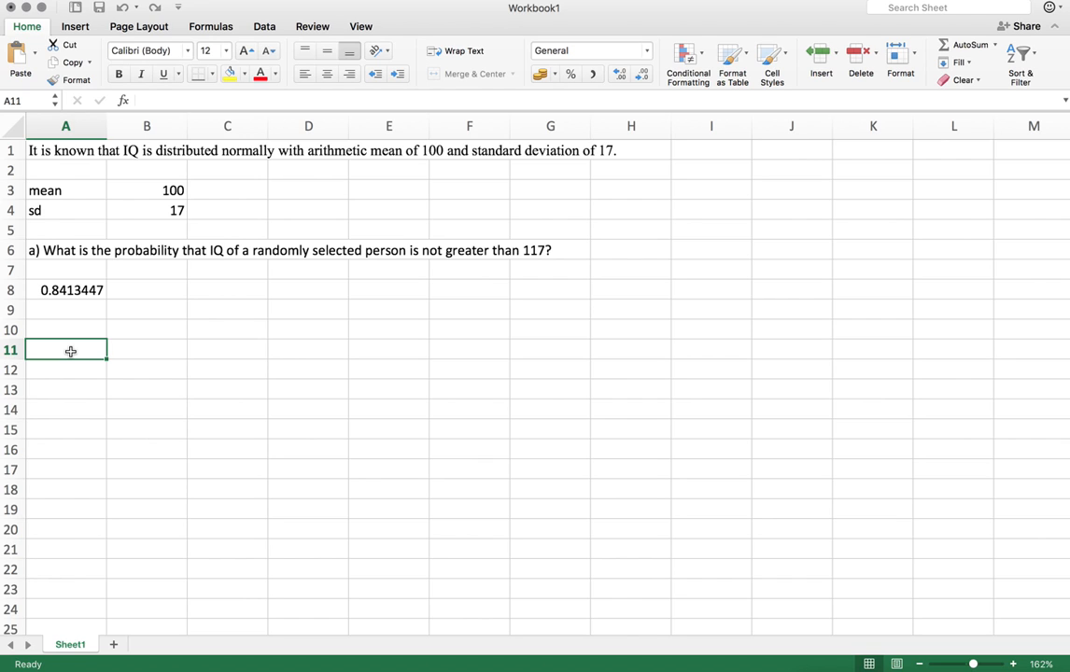
key("super+v")
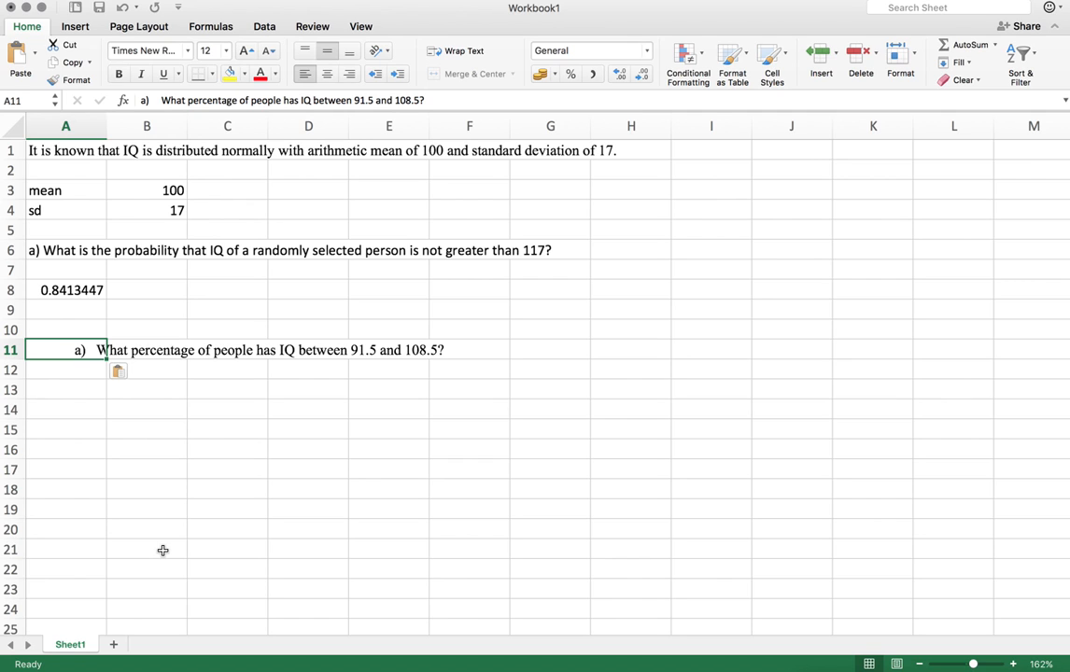
key("Escape")
key("super+v")
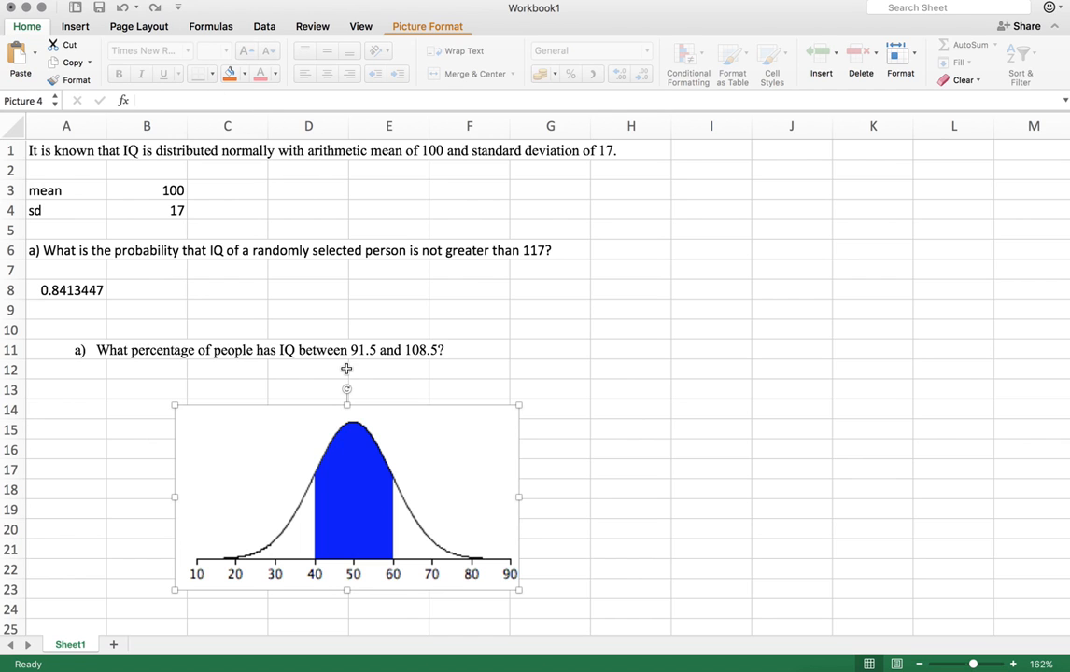
key("Delete")
Enter the interval bounds 91.5 and 108.5 in B13 and B14
left_click(119, 394)
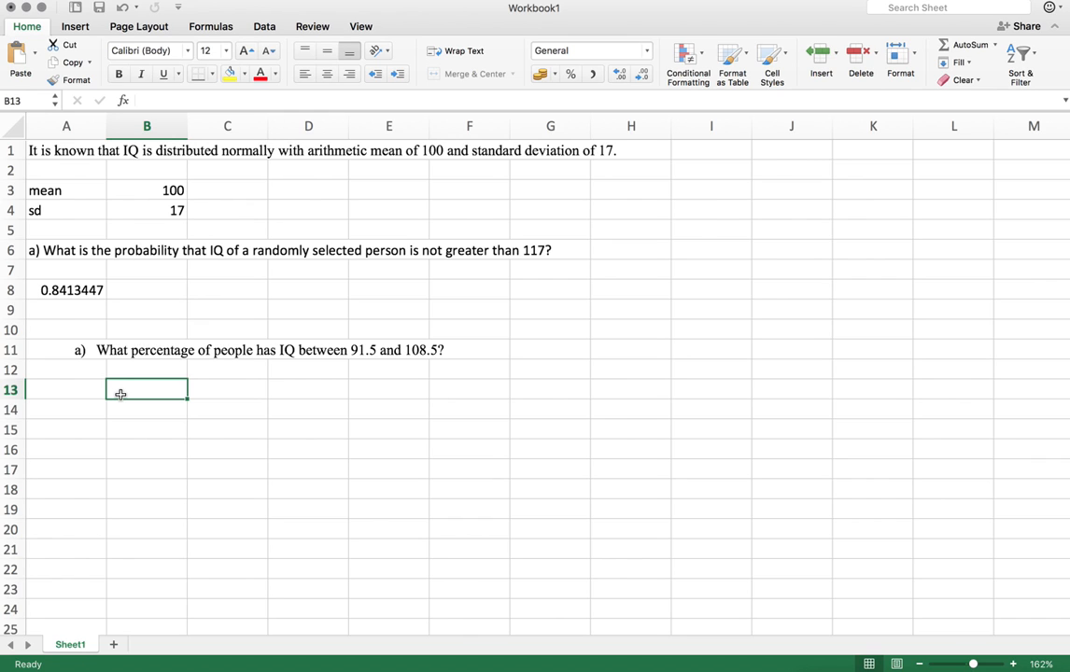
type("91.5")
key("Return")
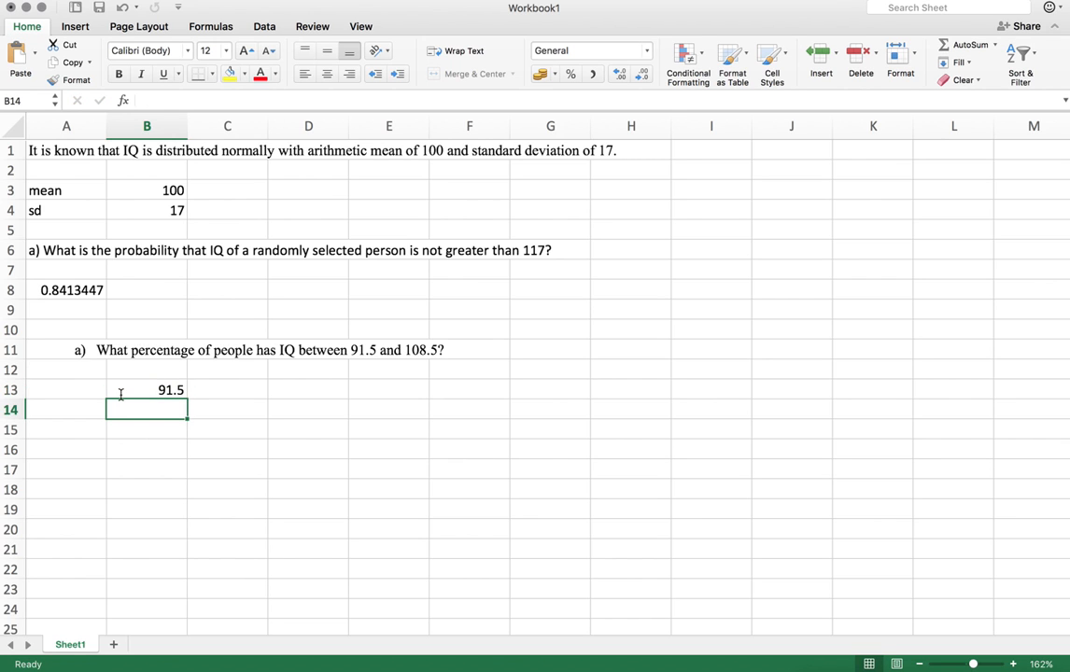
type("108.5")
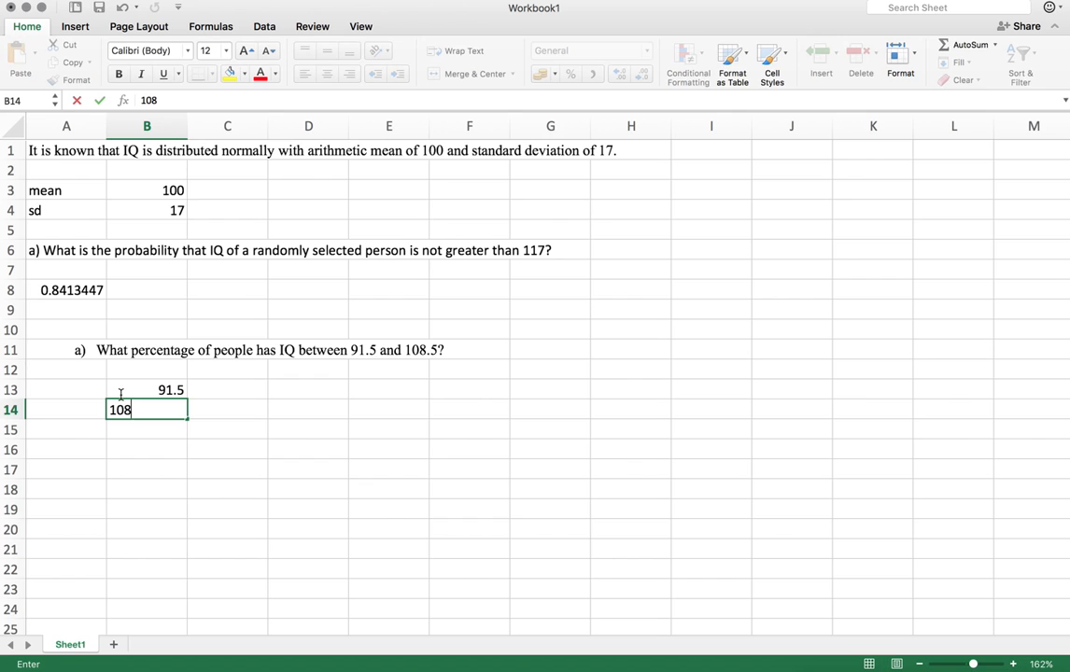
key("Return")
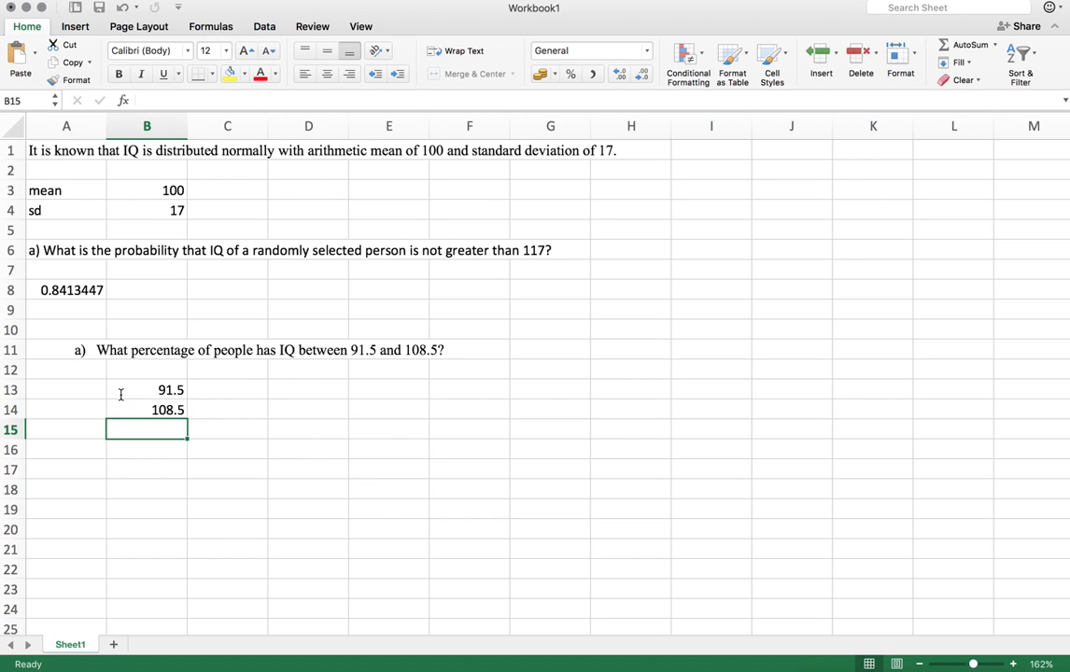
In C13, compute the cumulative probability for 91.5 with =NORM.DIST(B13,$B$3,$B$4,1) using absolute mean and sd references
left_click(67, 290)
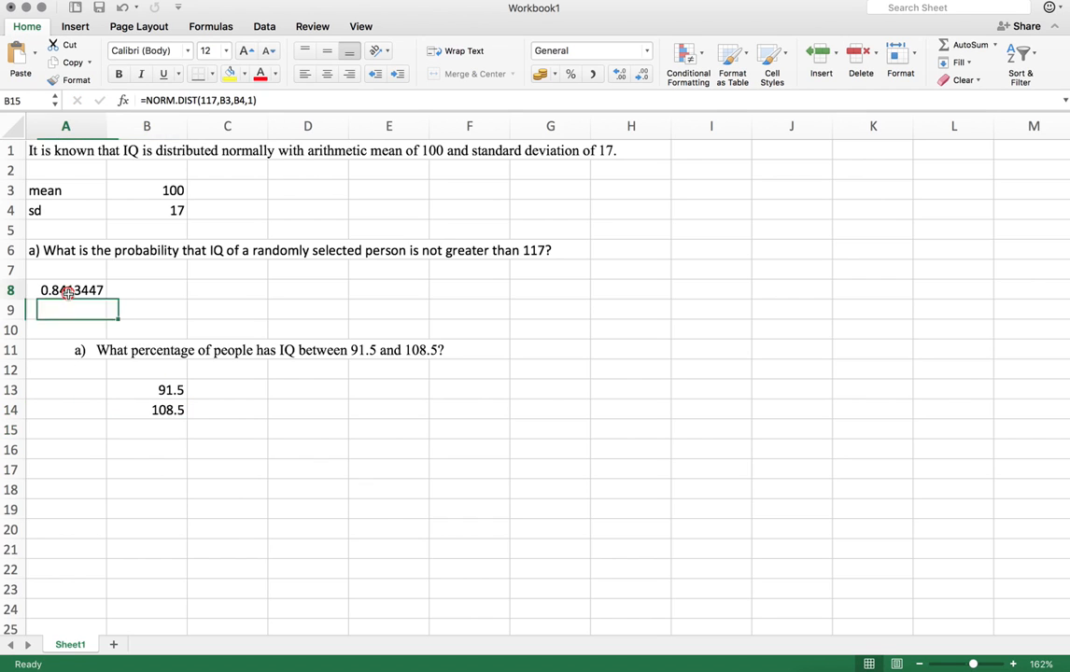
left_click(230, 386)
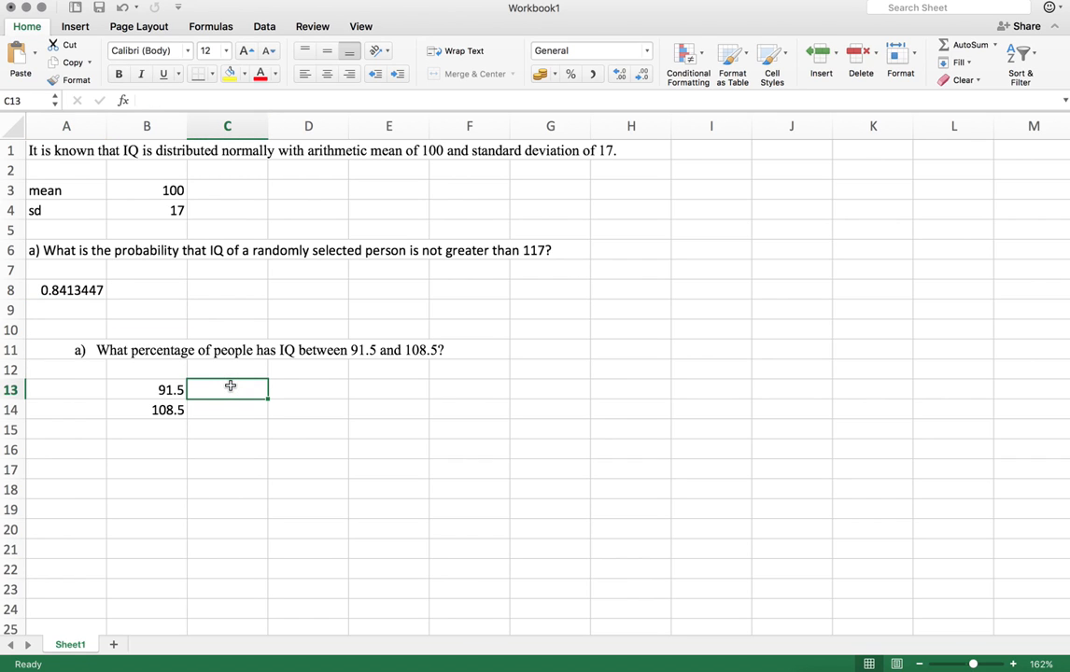
type("=nor")
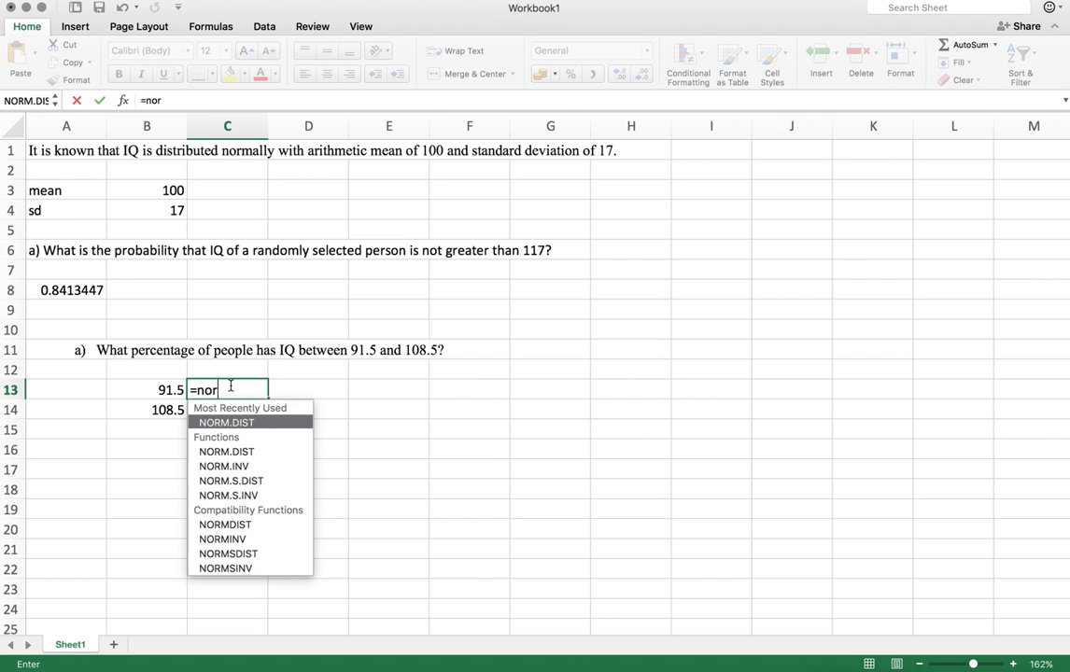
double_click(238, 424)
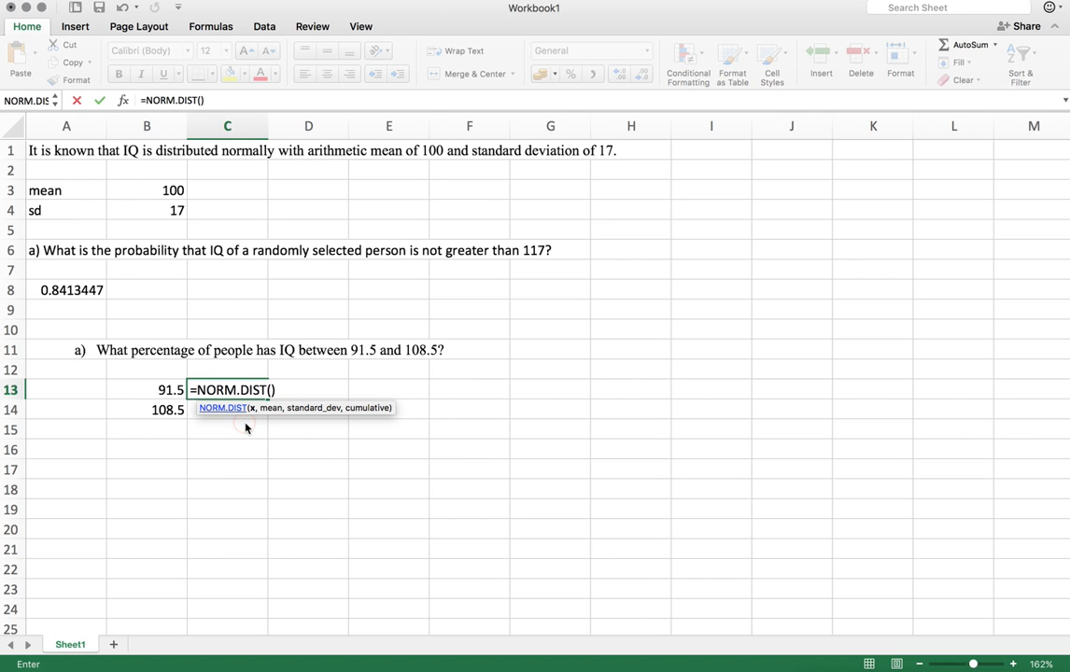
left_click(165, 389)
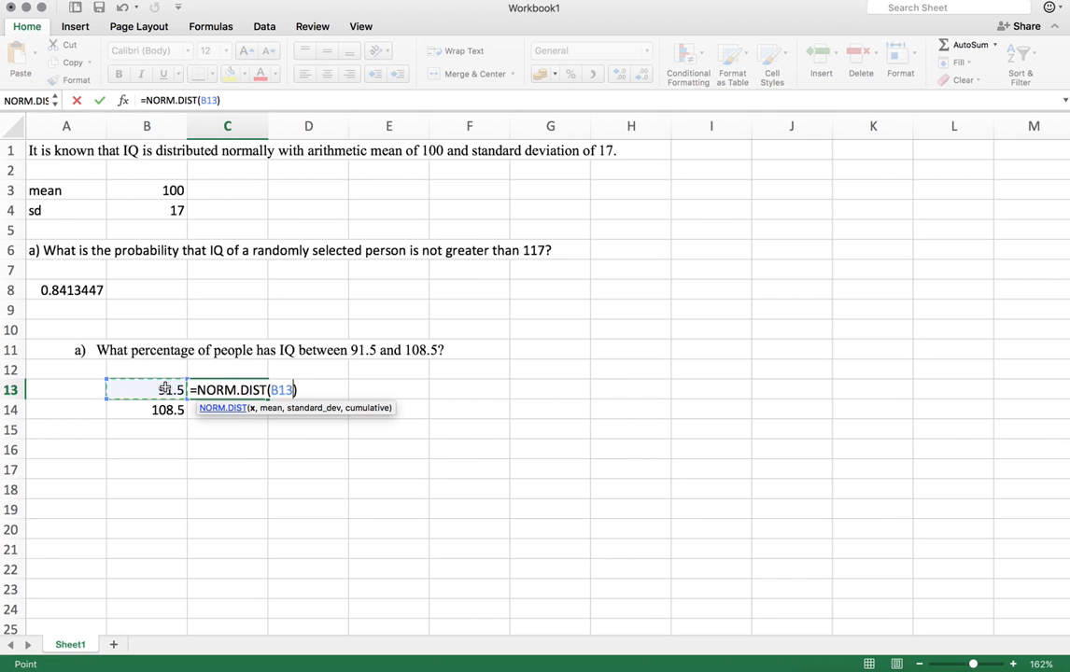
type(",")
left_click(156, 192)
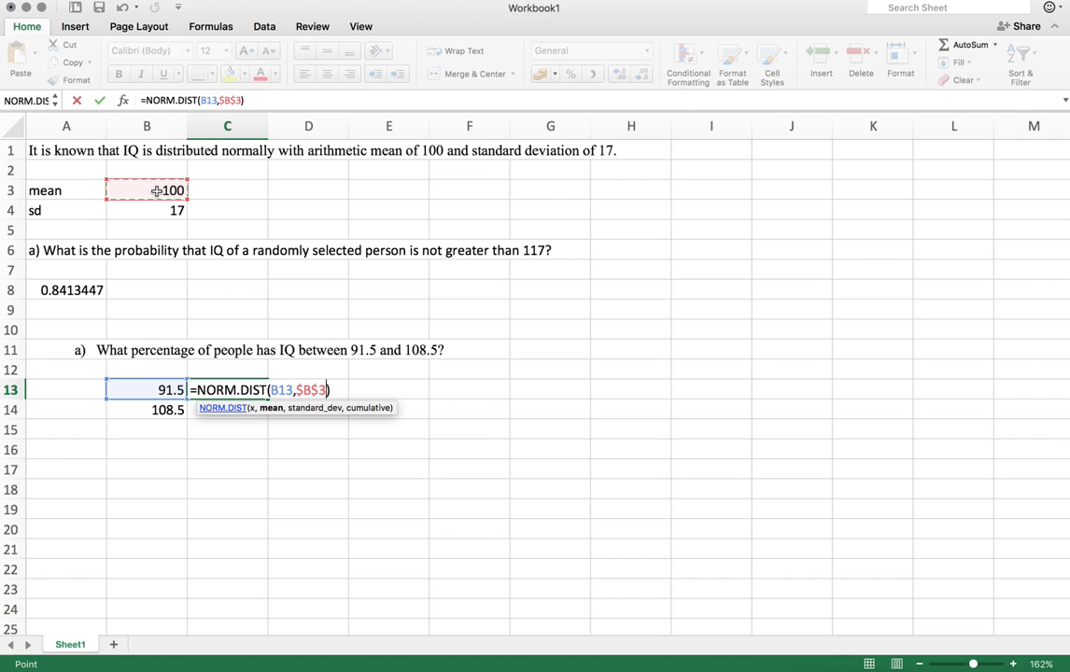
key("F4")
type(",")
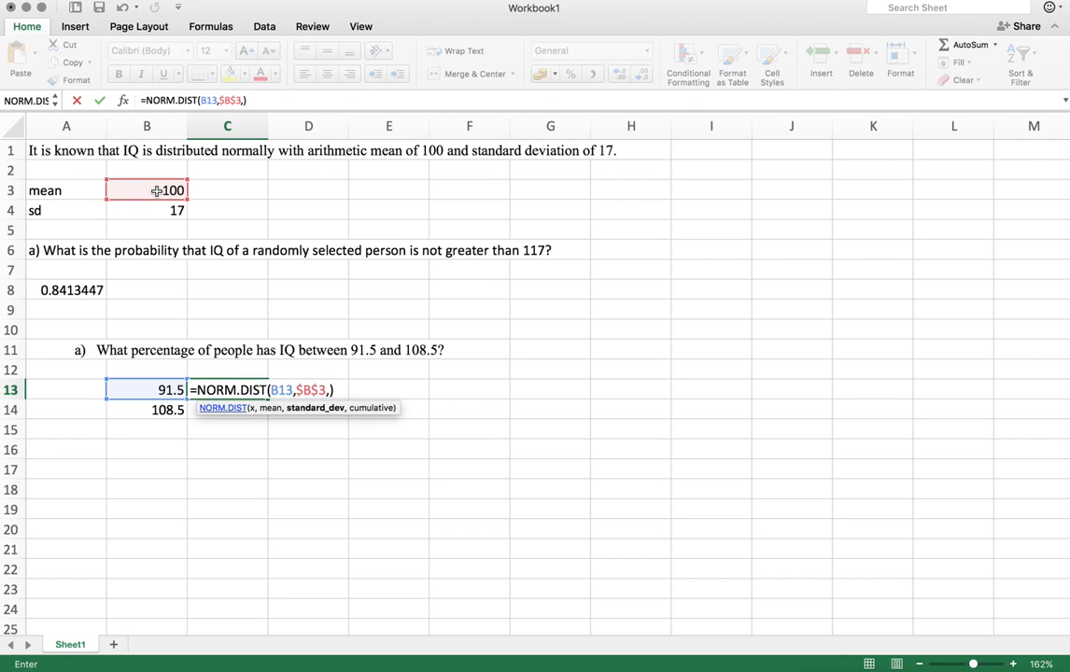
left_click(149, 212)
key("F4")
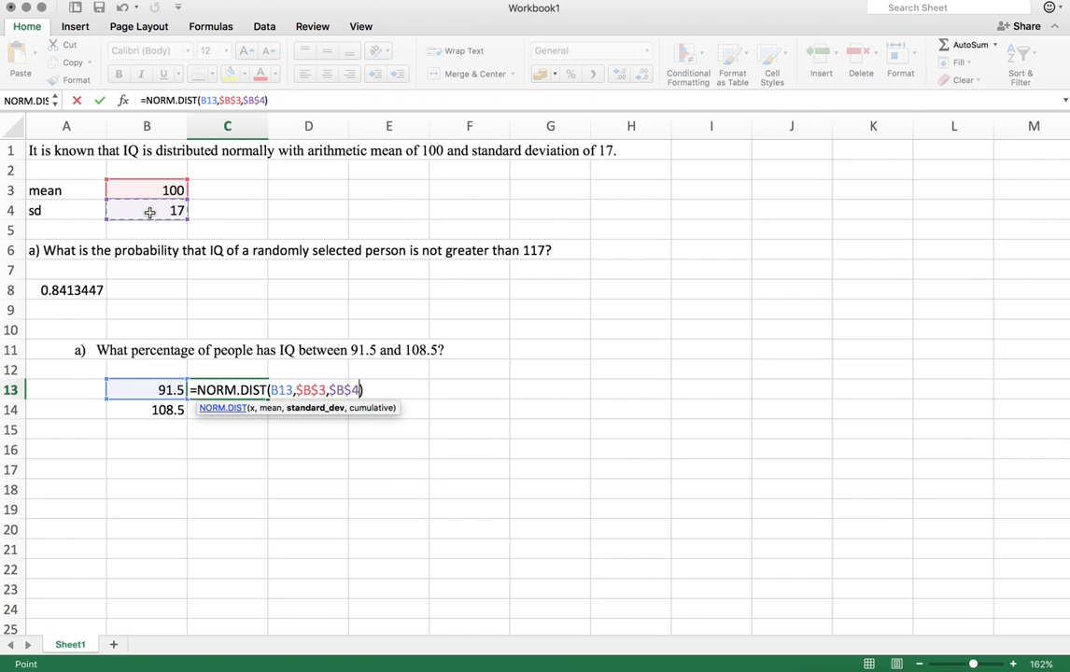
type(",1")
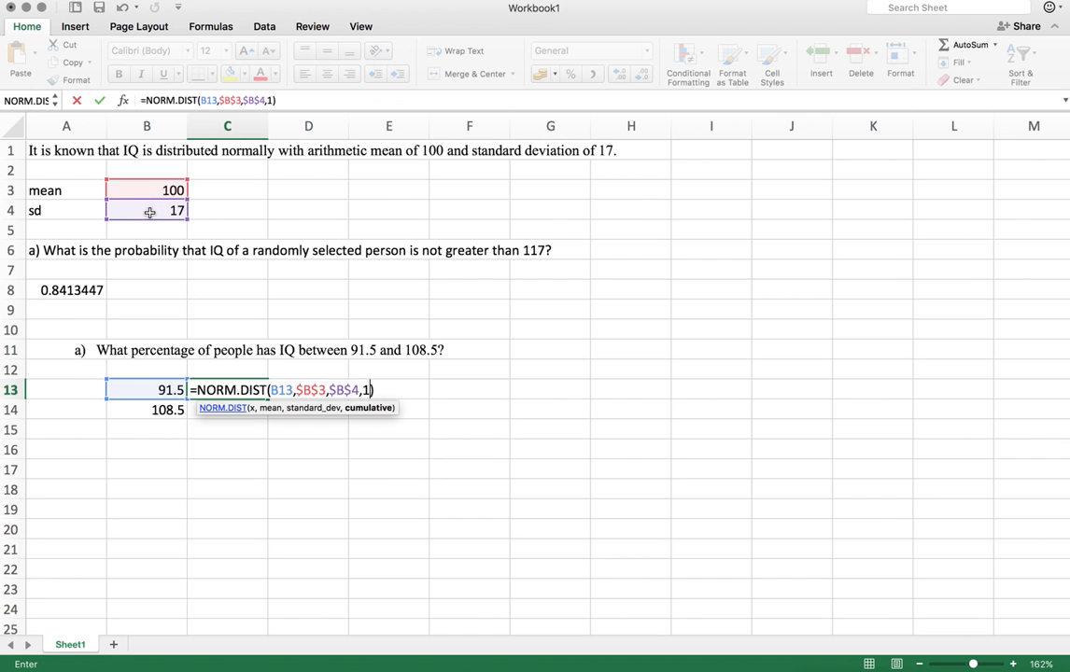
key("Return")
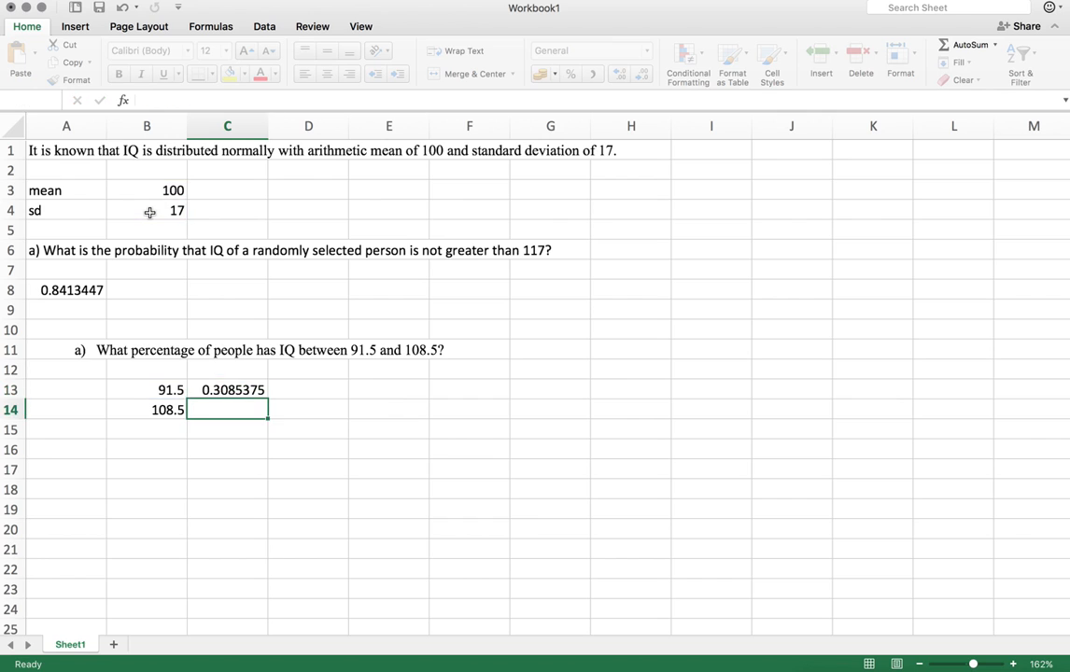
Fill the C13 formula down to C14 for the 108.5 bound
key("Up")
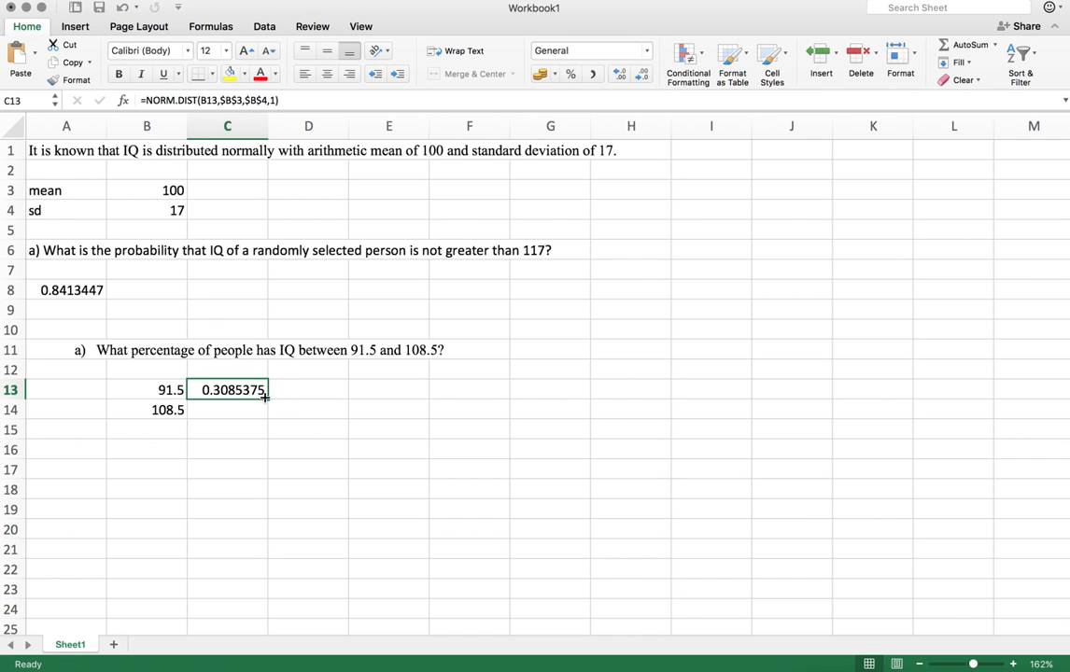
left_click_drag(266, 397, 265, 417)
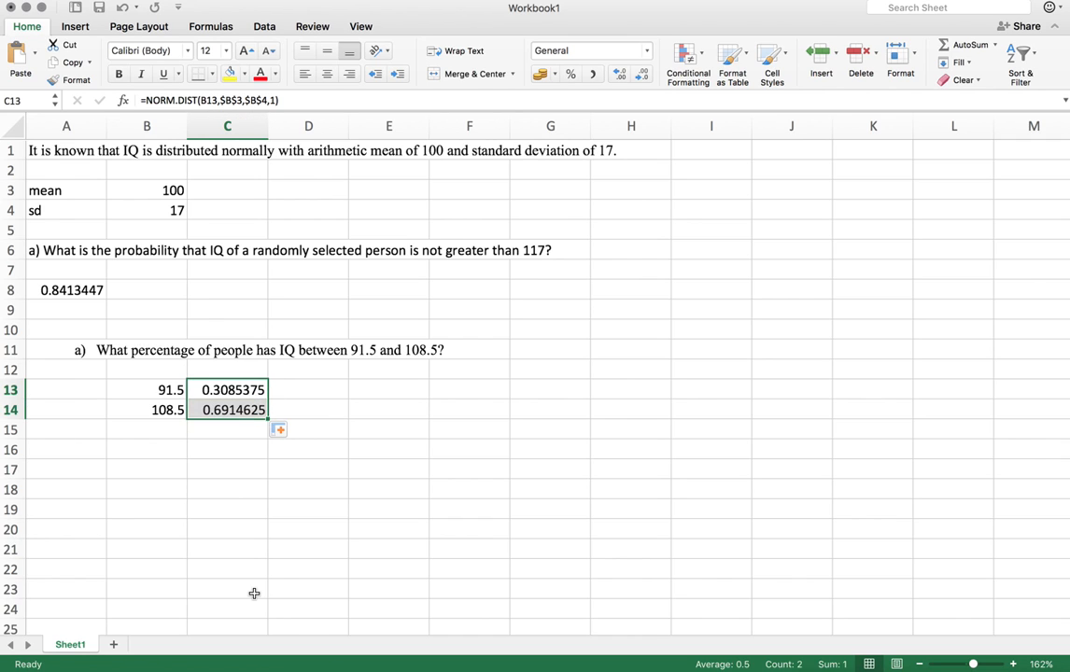
Paste a normal curve picture below the results and move it beside the interval values
left_click(217, 431)
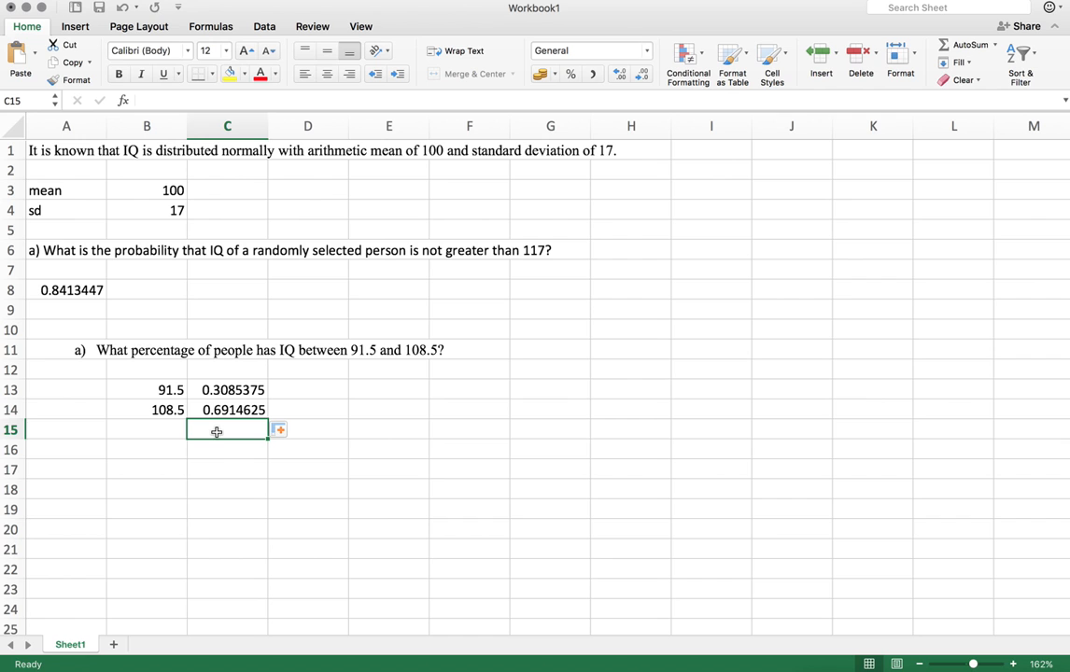
key("super+v")
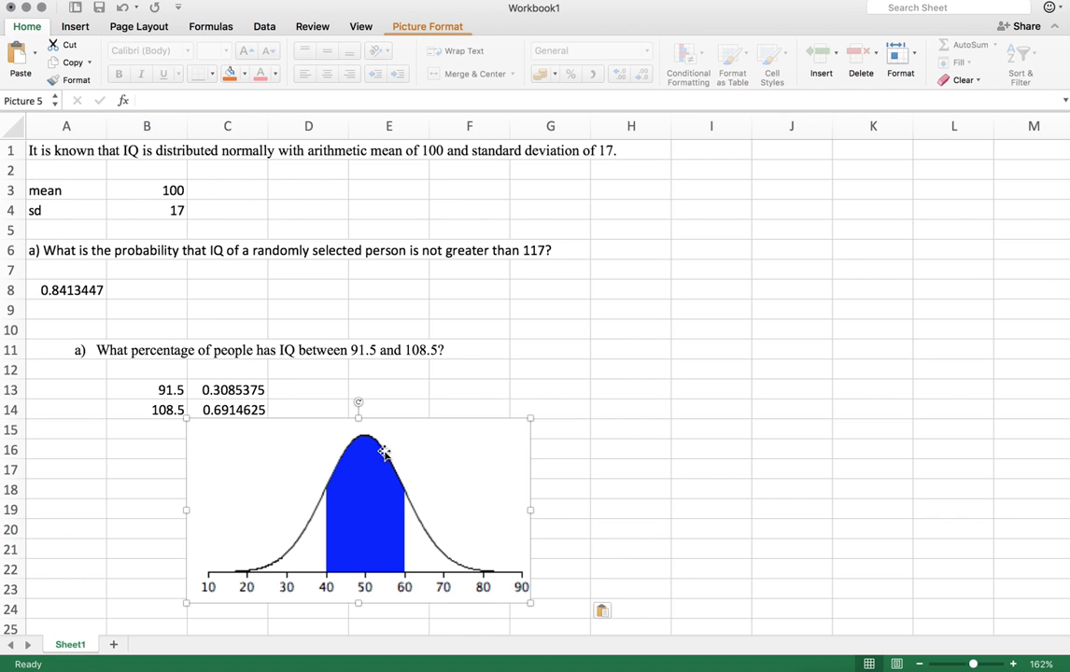
left_click_drag(382, 446, 561, 432)
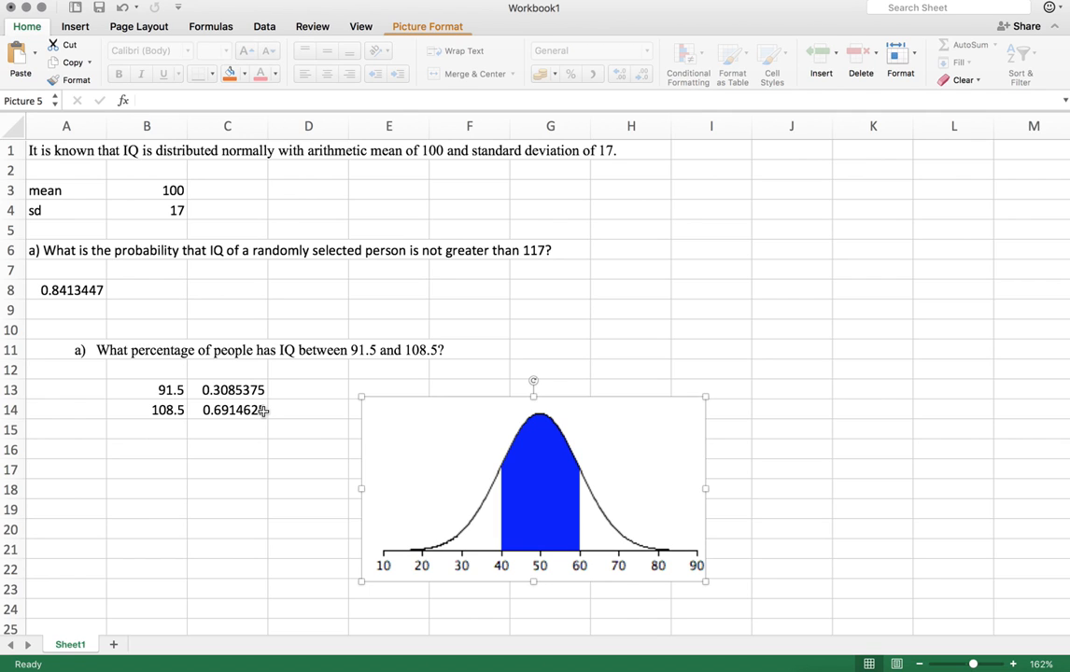
In C16, compute the interval probability with =C14-C13
left_click(241, 447)
type("=")
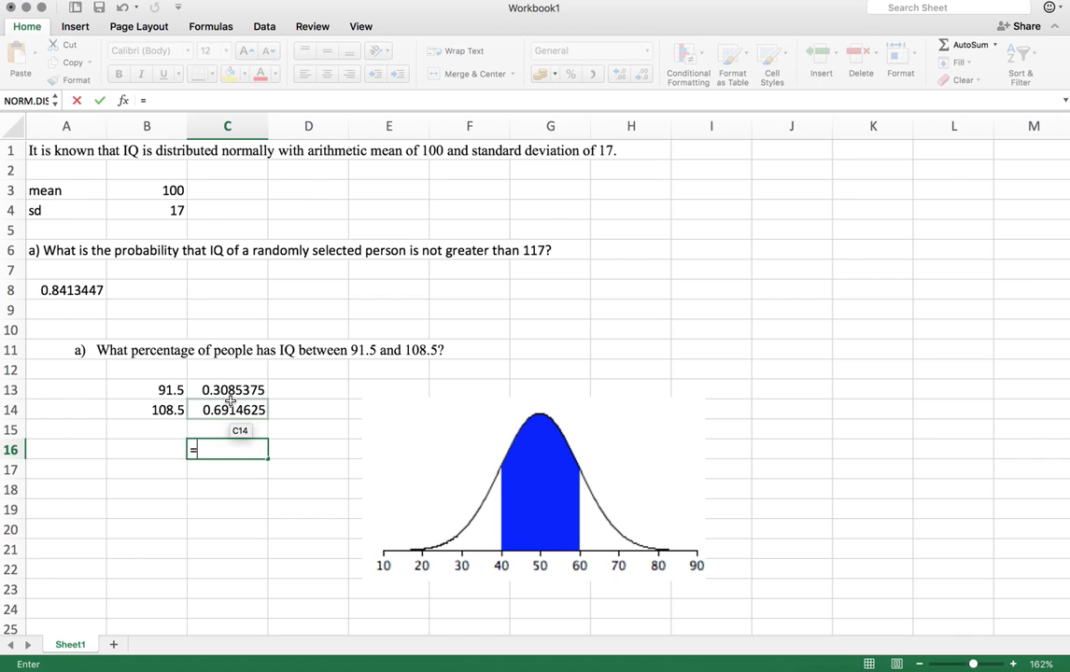
left_click(226, 408)
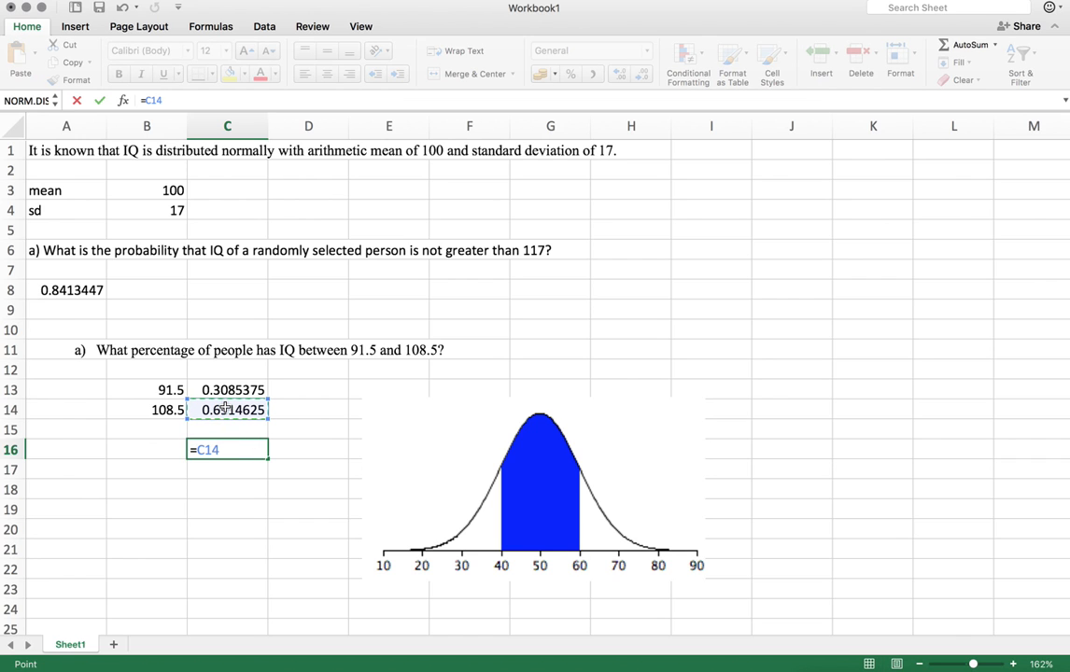
type("-")
left_click(230, 391)
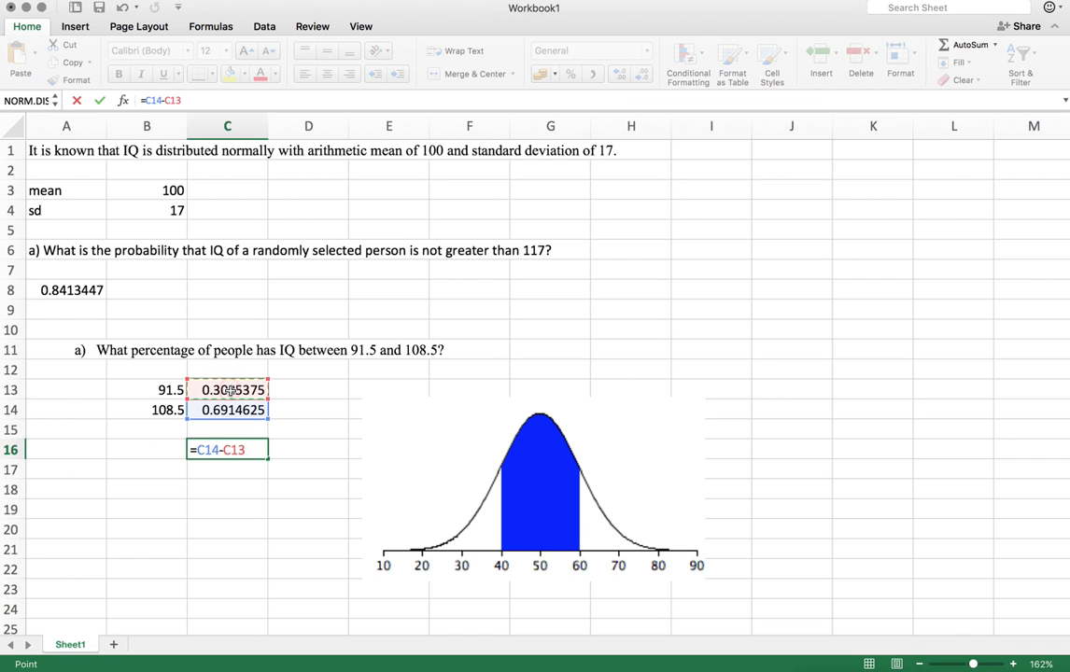
key("Return")
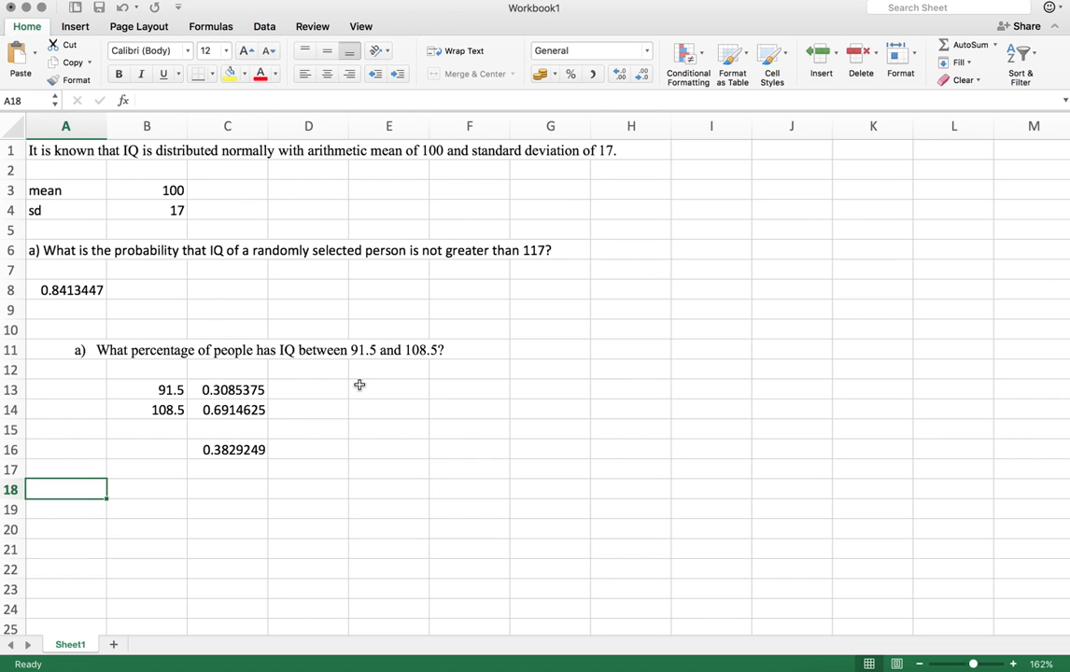
Paste the question about IQ above 154 into A18 and place a right-tail curve picture beside it
key("super+v")
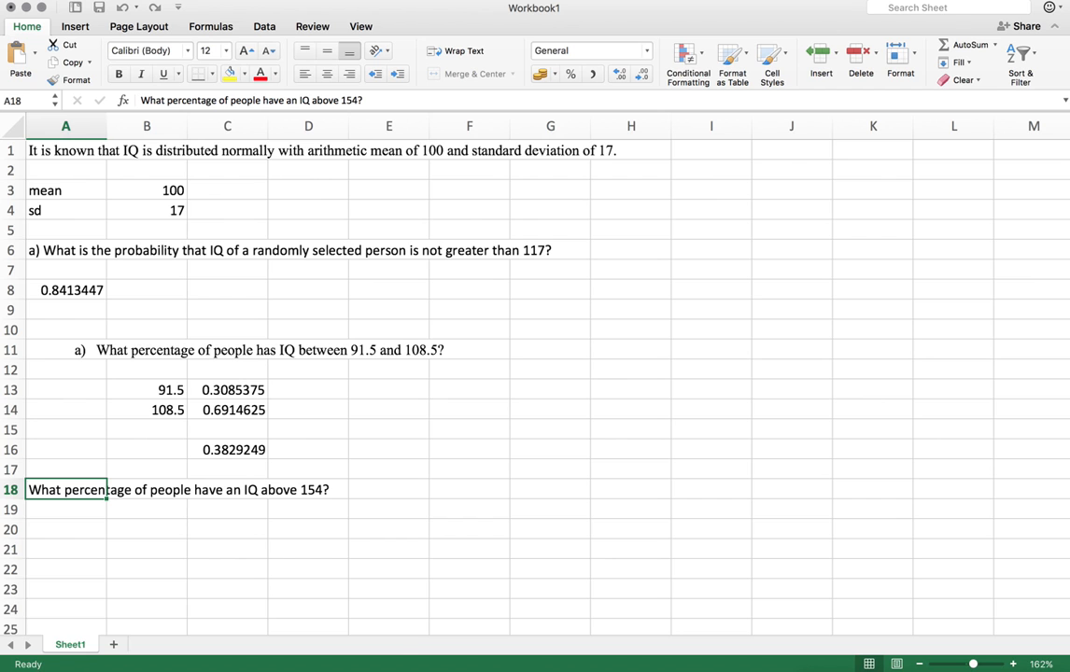
left_click_drag(53, 662, 448, 500)
scroll(662, 540, "down", 5)
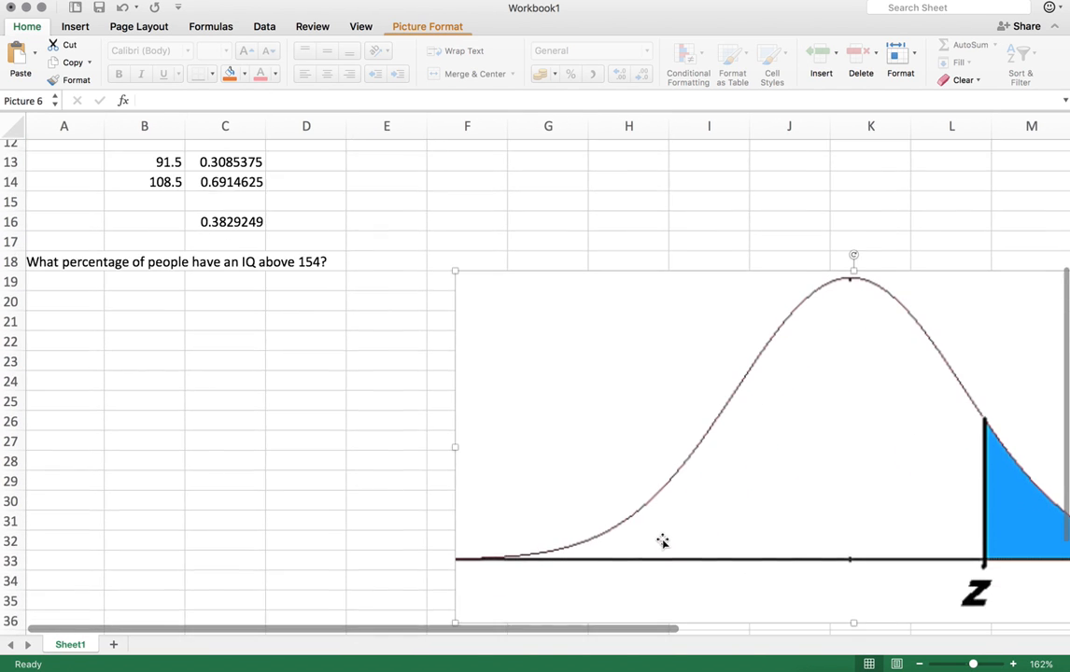
scroll(663, 541, "down", 2)
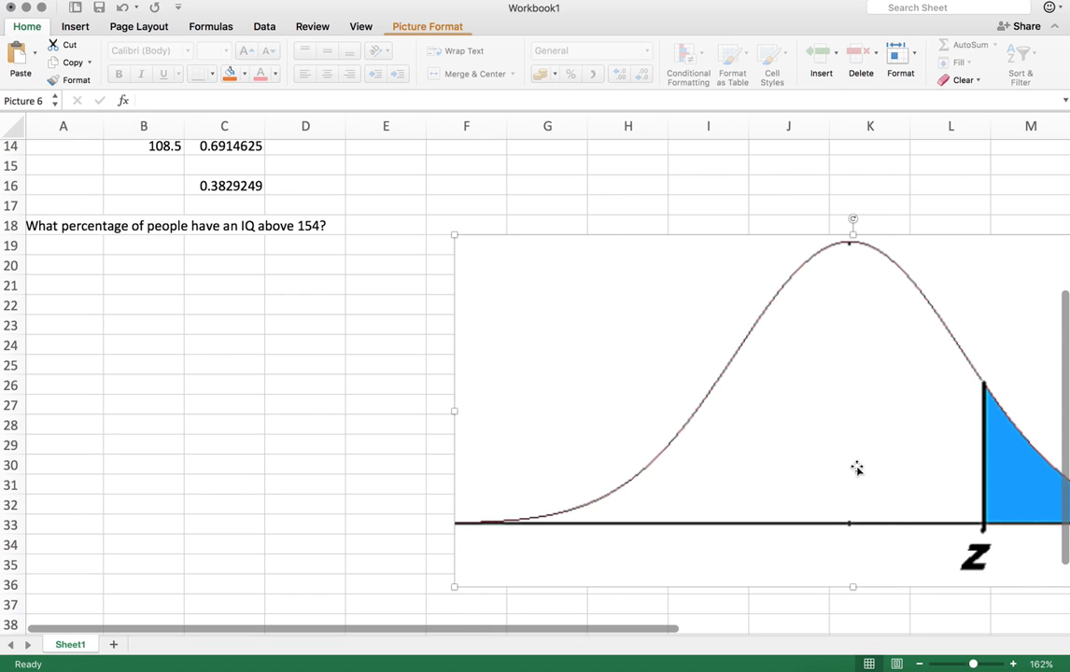
Enter 154 in A20 and the label left hand in A21
left_click(86, 263)
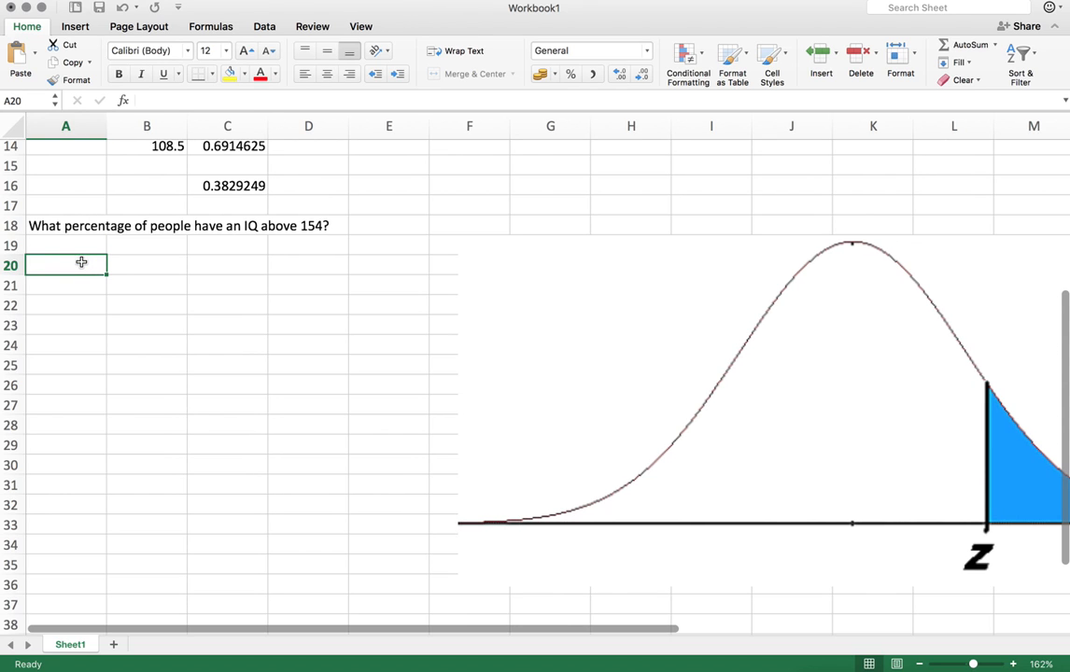
type("154")
key("Return")
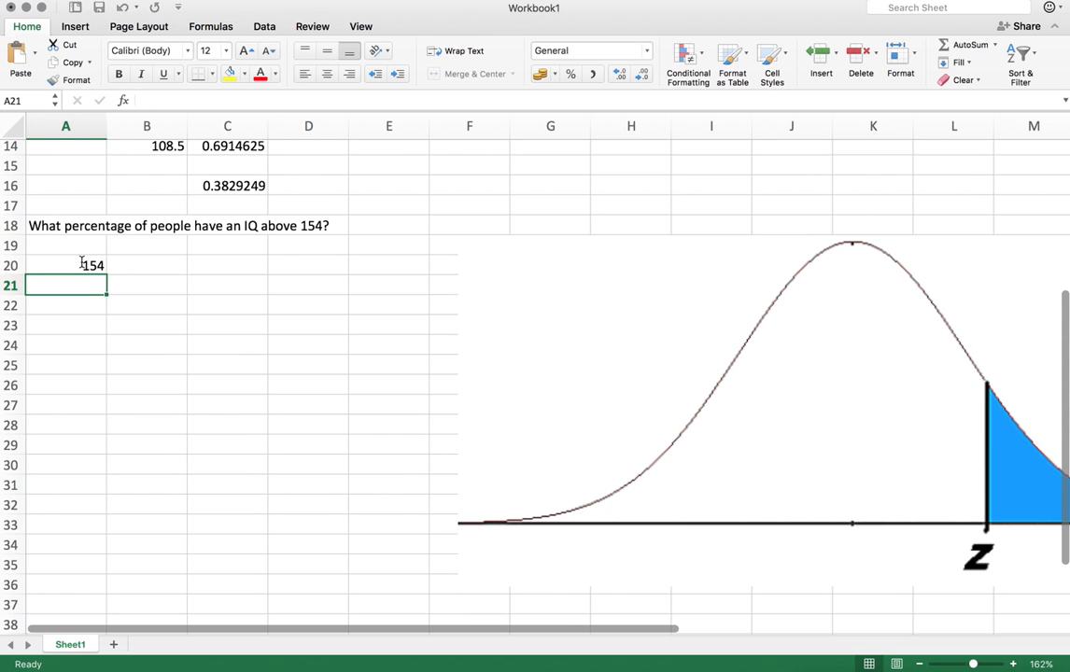
type("le")
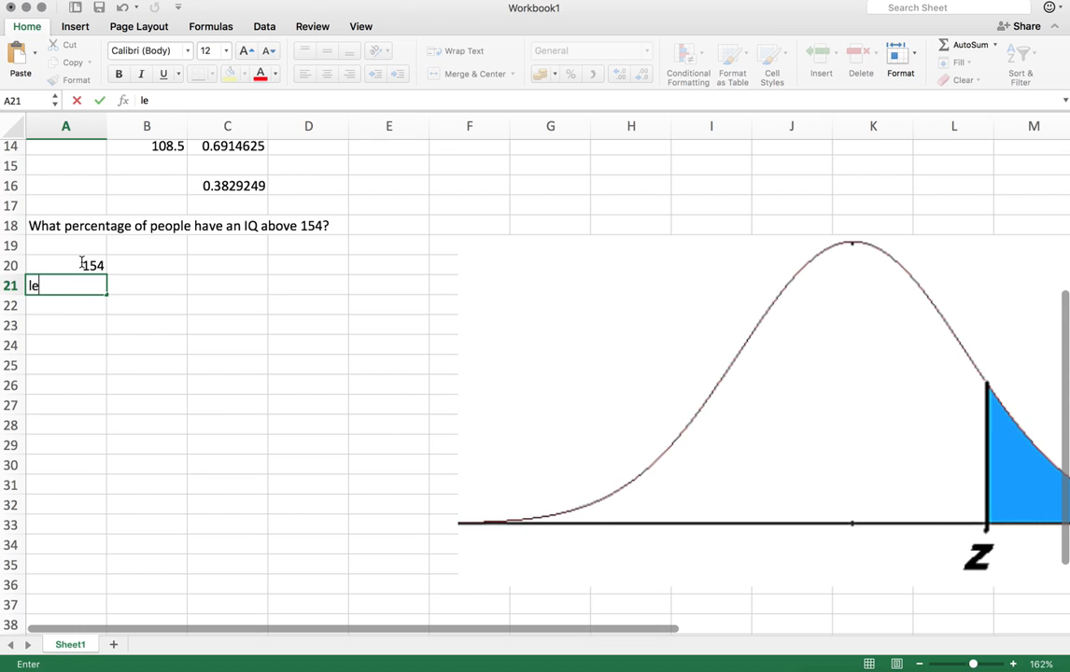
type("ft hand")
key("Return")
key("Up")
key("Right")
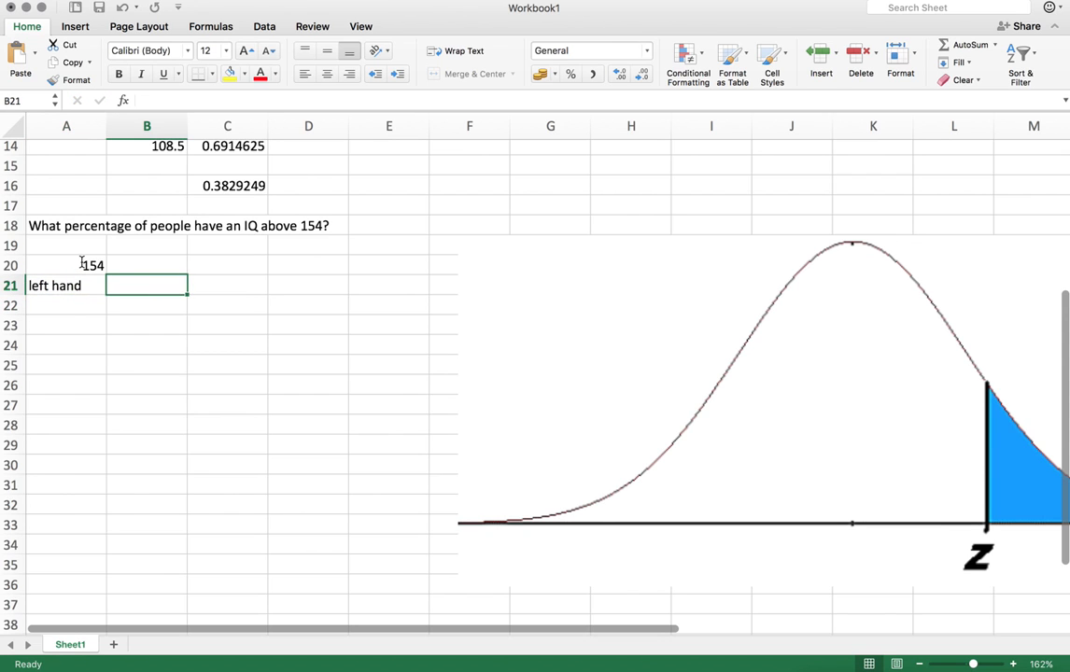
Copy the NORM.DIST formula from C14 into B20 to get the cumulative probability for 154
left_click(224, 143)
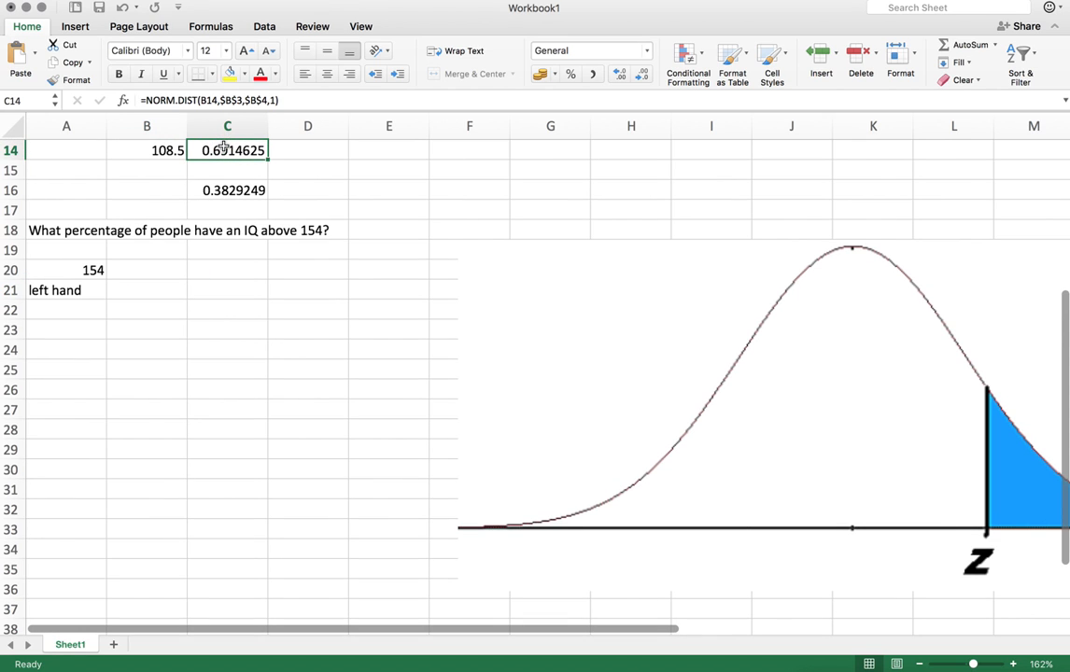
key("cmd+c")
left_click(124, 268)
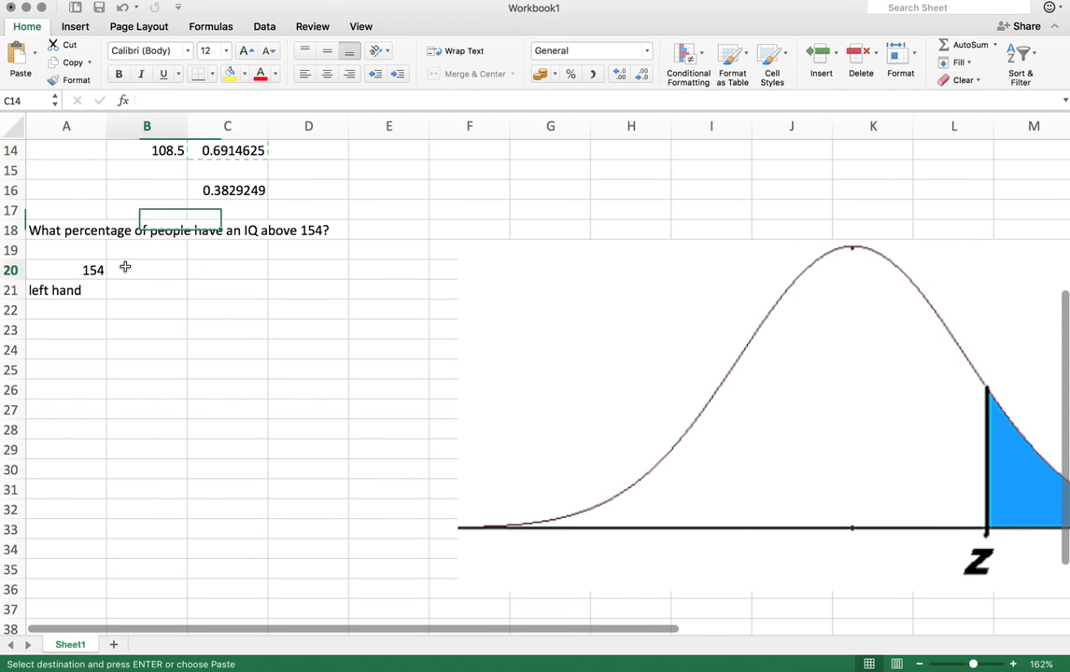
key("cmd+v")
Move the left hand label to B19 and enter the label right hand in C19
left_click(33, 290)
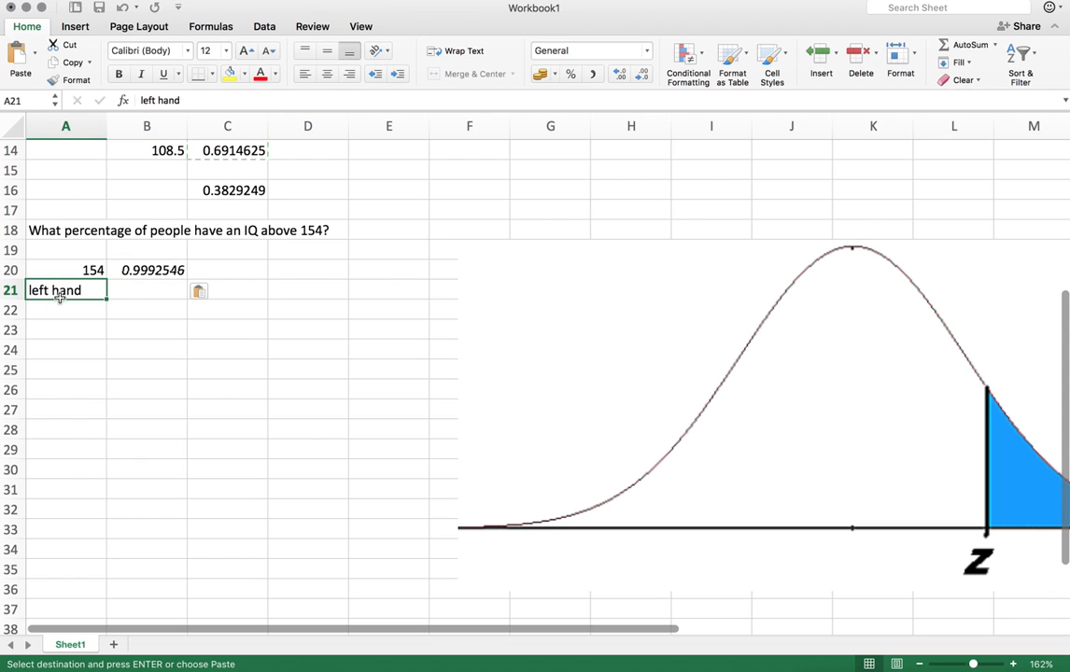
left_click_drag(60, 299, 158, 249)
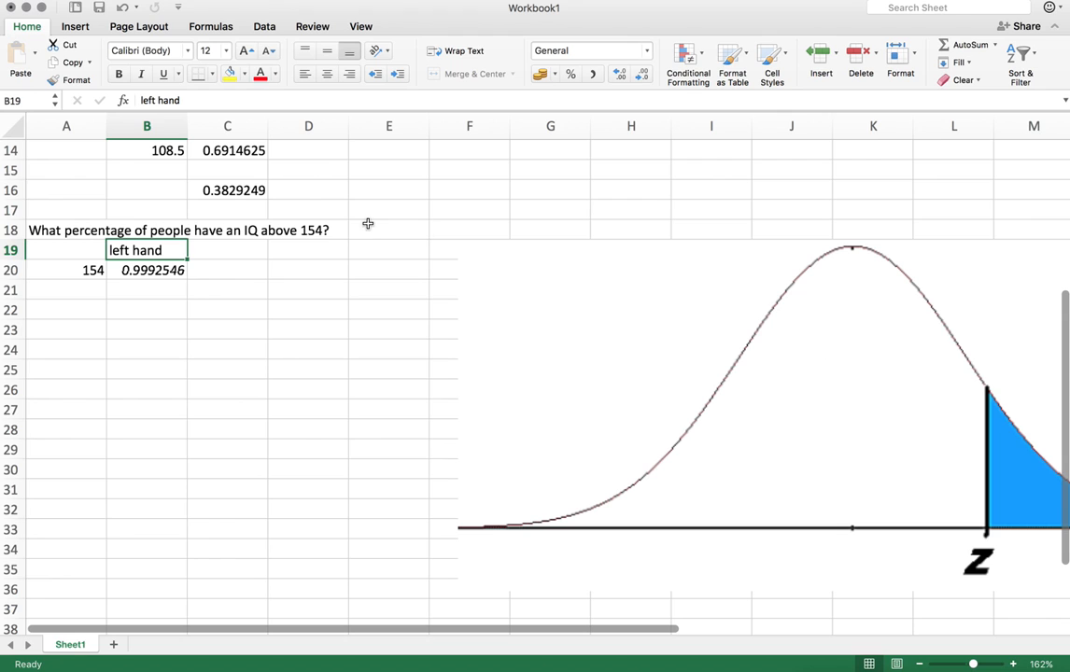
left_click(248, 253)
type("rig")
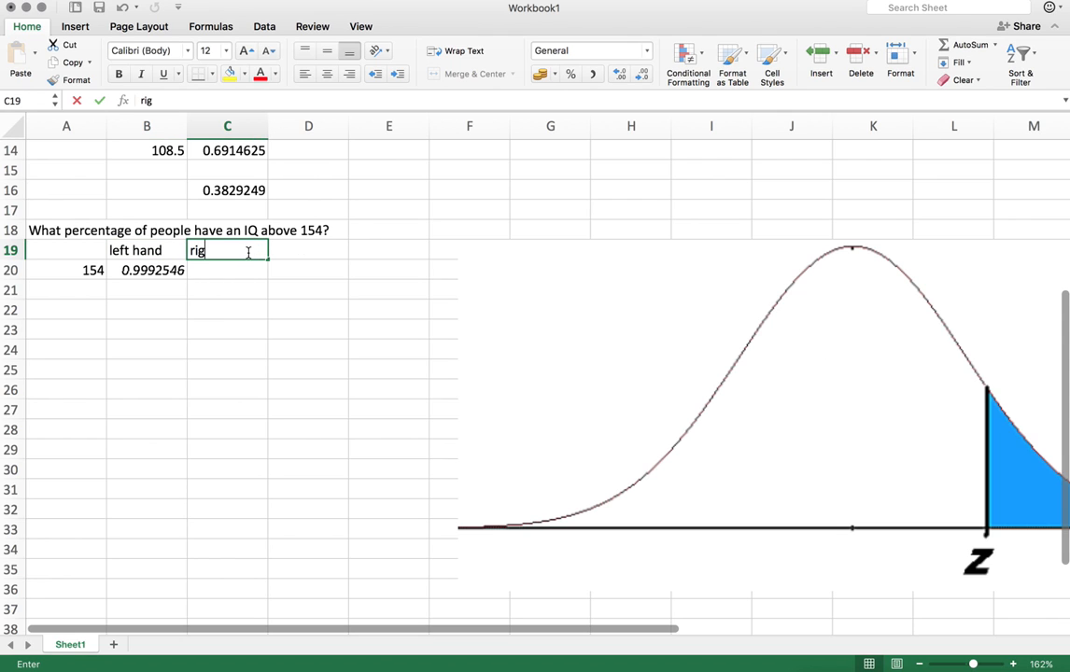
type("ht hand")
key("Return")
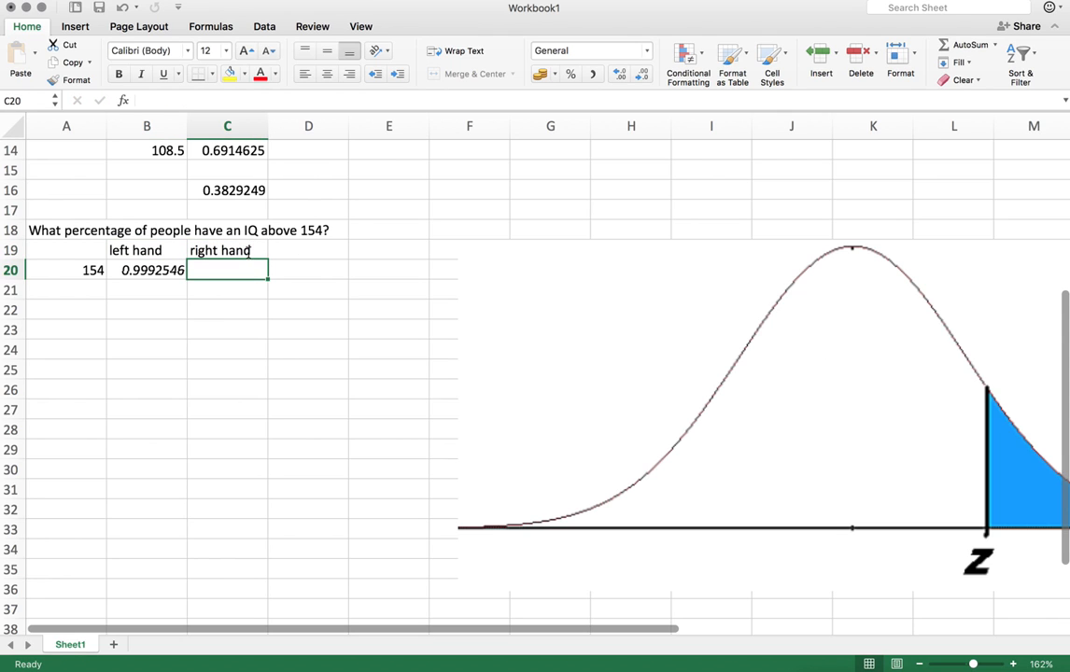
In C20, compute the right-tail probability with =1-B20
type("=1-")
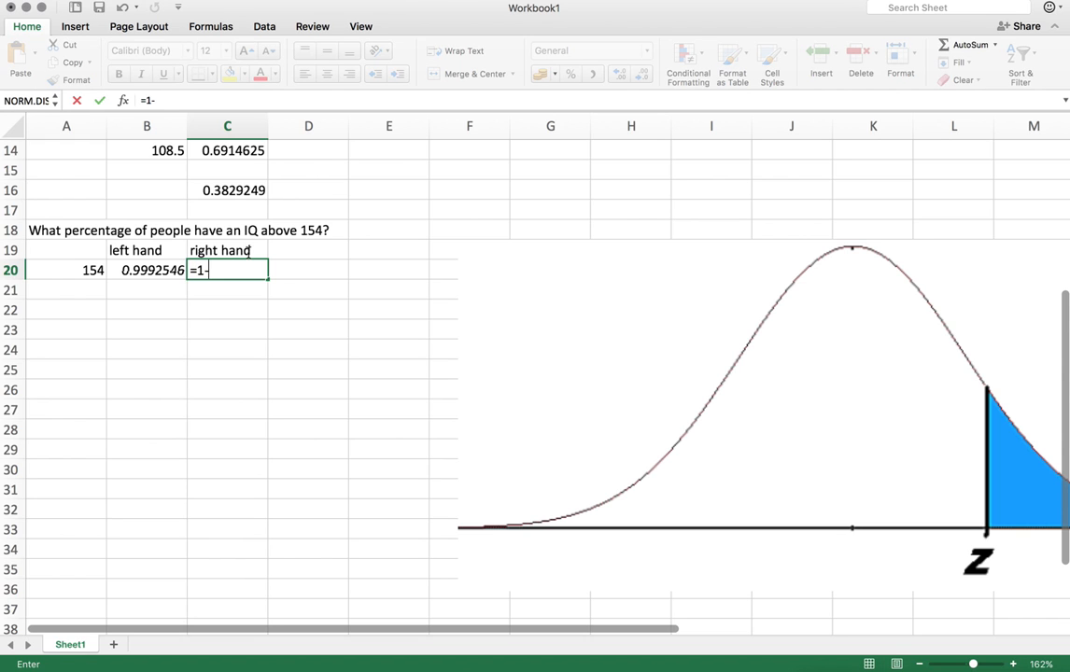
left_click(153, 271)
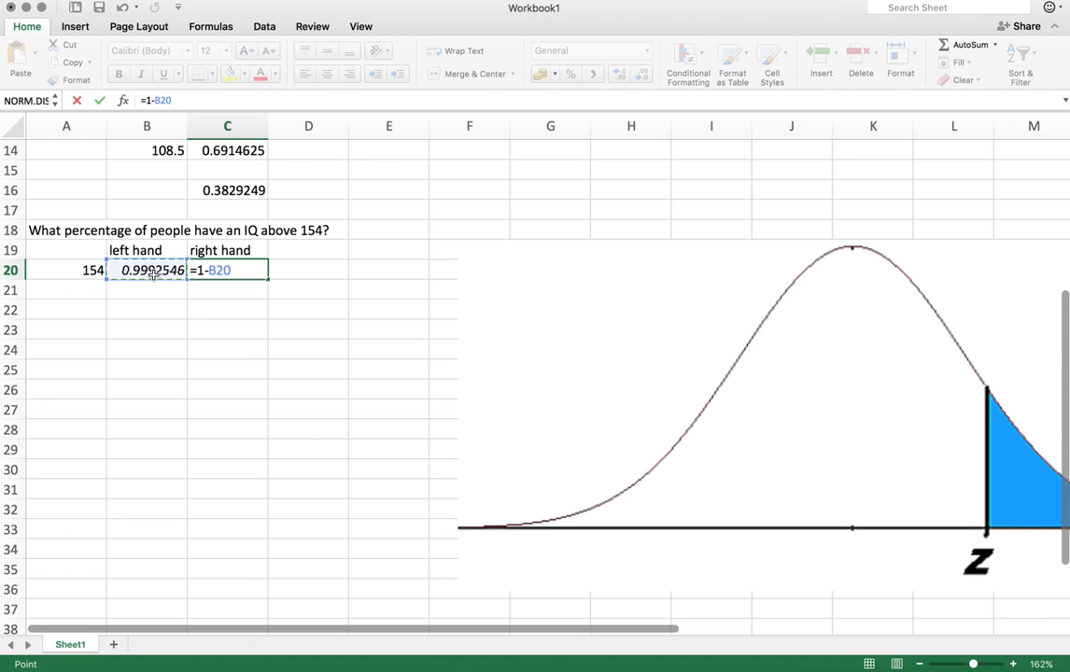
key("Return")
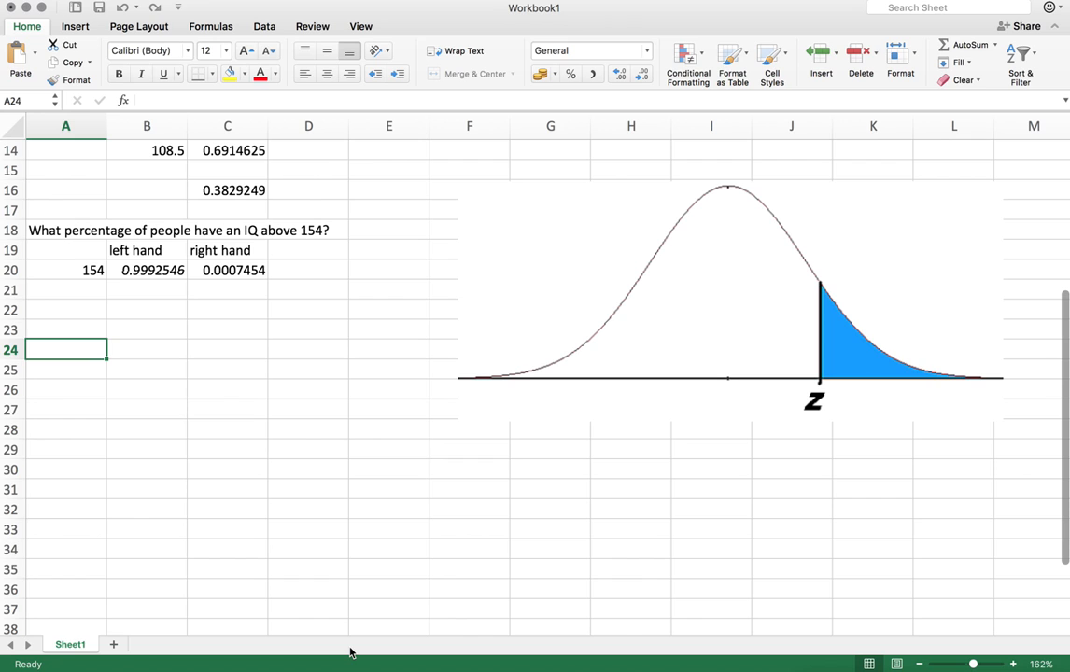
Paste the question '10% of the smartest people have IQ higher than ________' into A24
key("super+v")
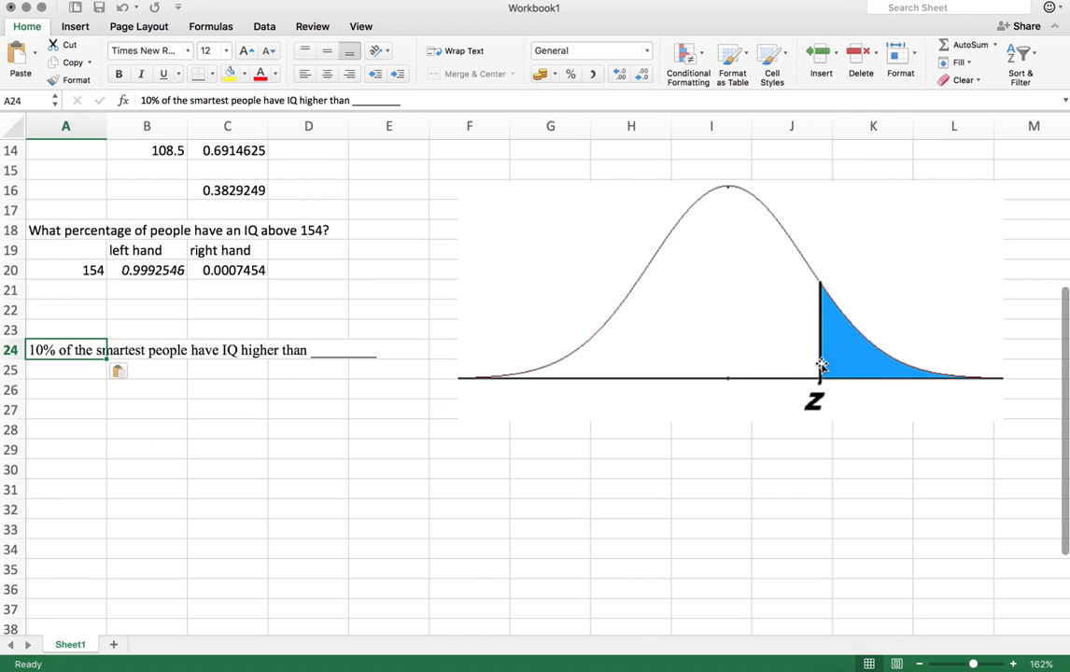
left_click(910, 357)
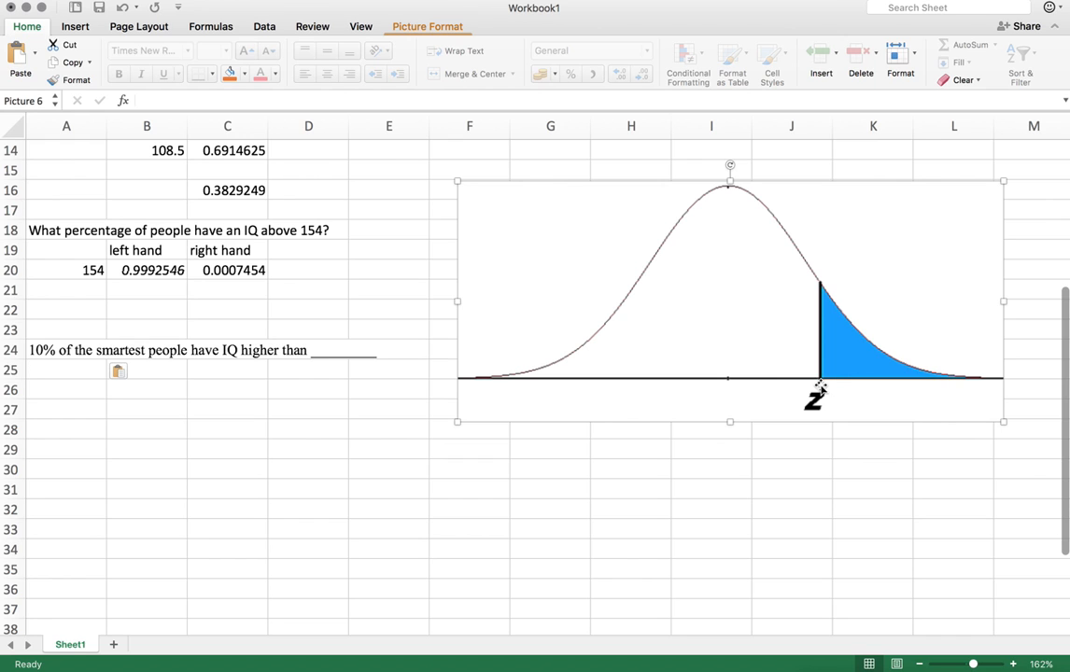
Enter the label probability in A26 and the value 0.1 in C26
left_click(84, 391)
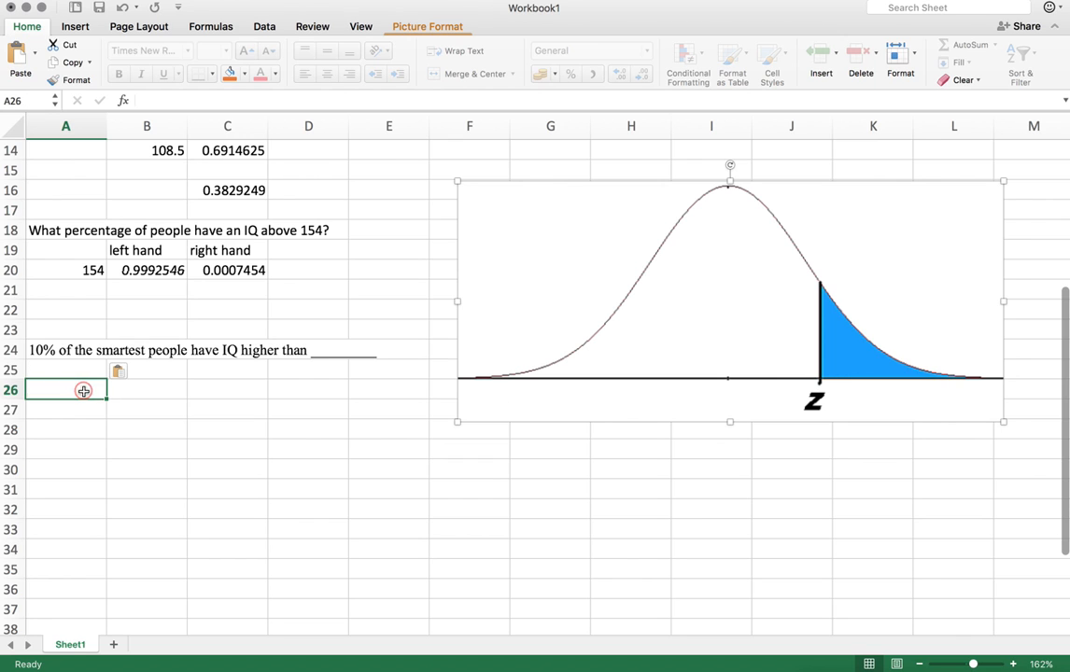
type("pro")
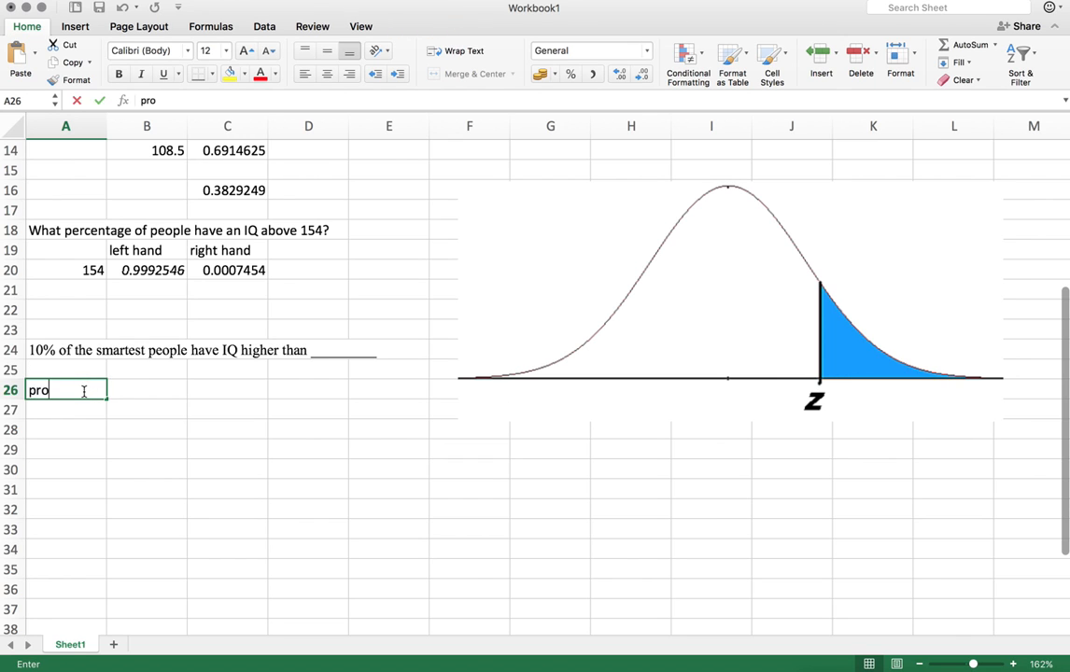
type("bability")
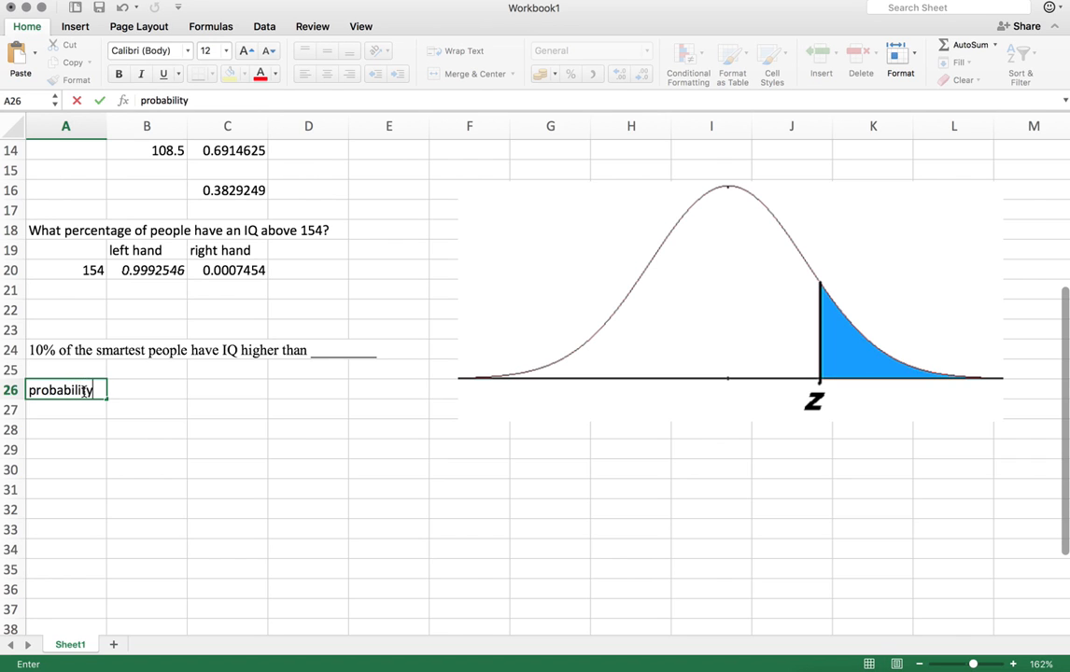
key("Return")
key("Up")
key("Right")
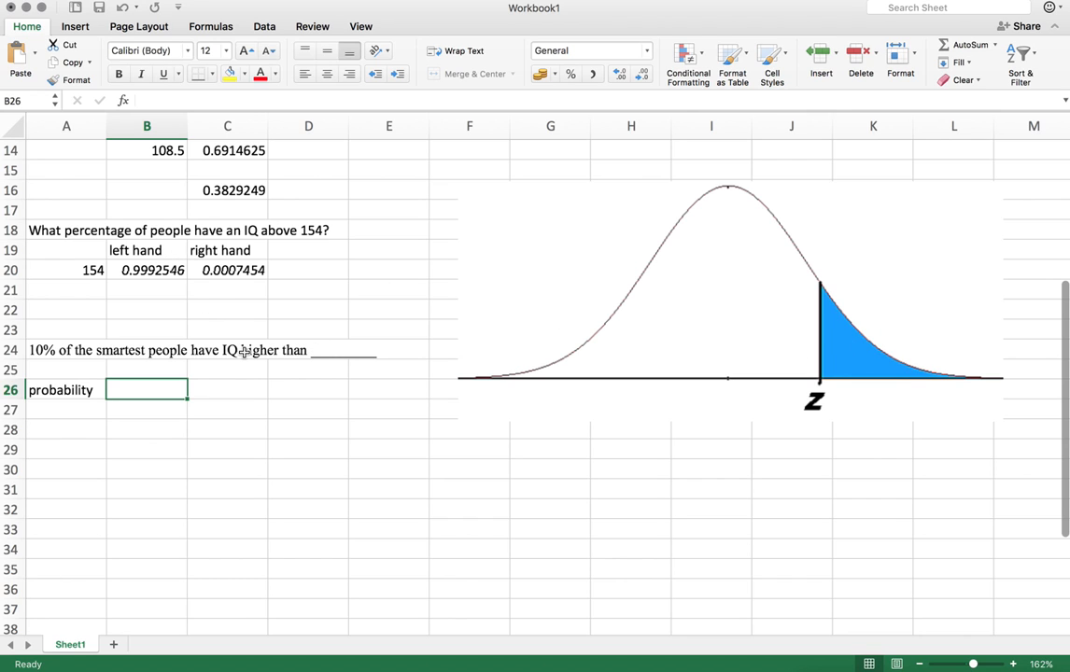
left_click(229, 389)
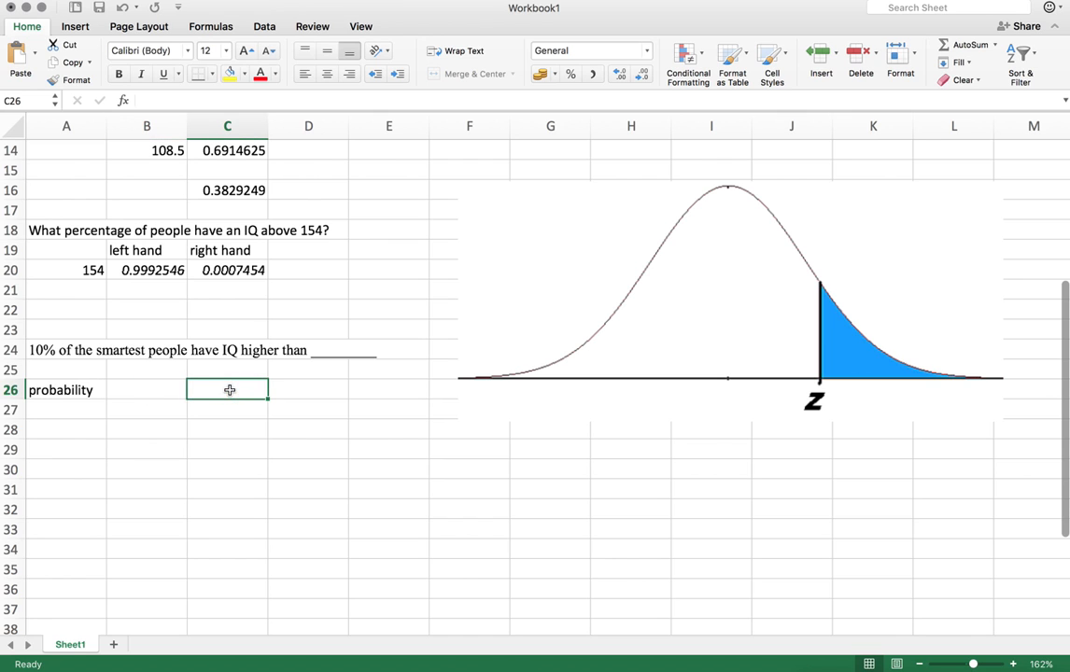
type(".1")
key("Left")
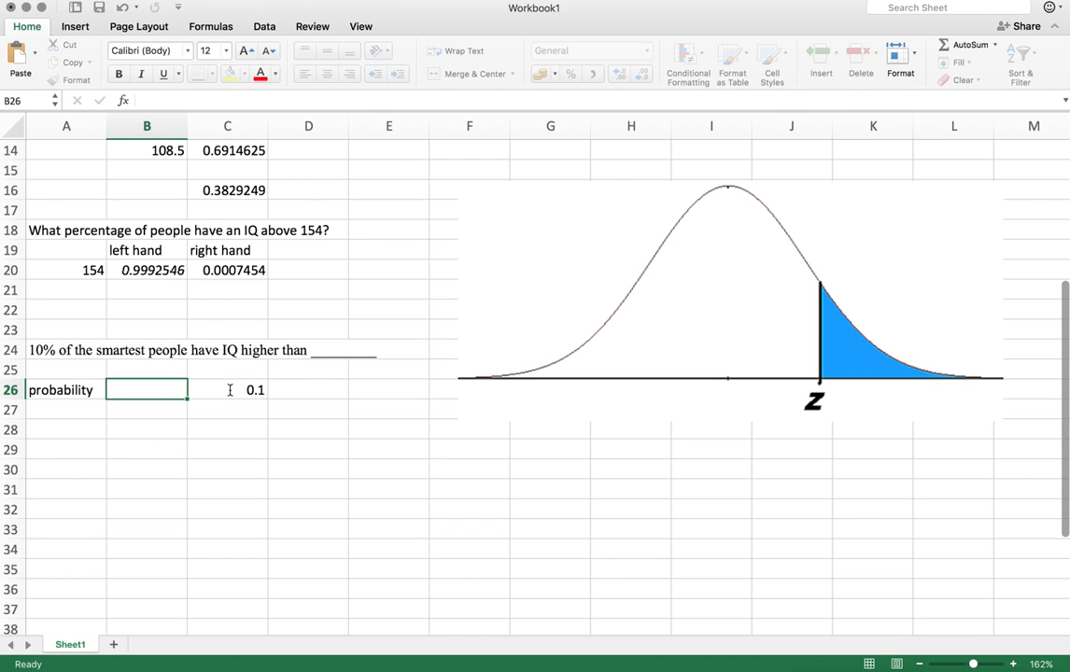
Copy the left hand and right hand labels from B19:C19 into B25:C25
left_click(145, 250)
left_click_drag(196, 250, 218, 253)
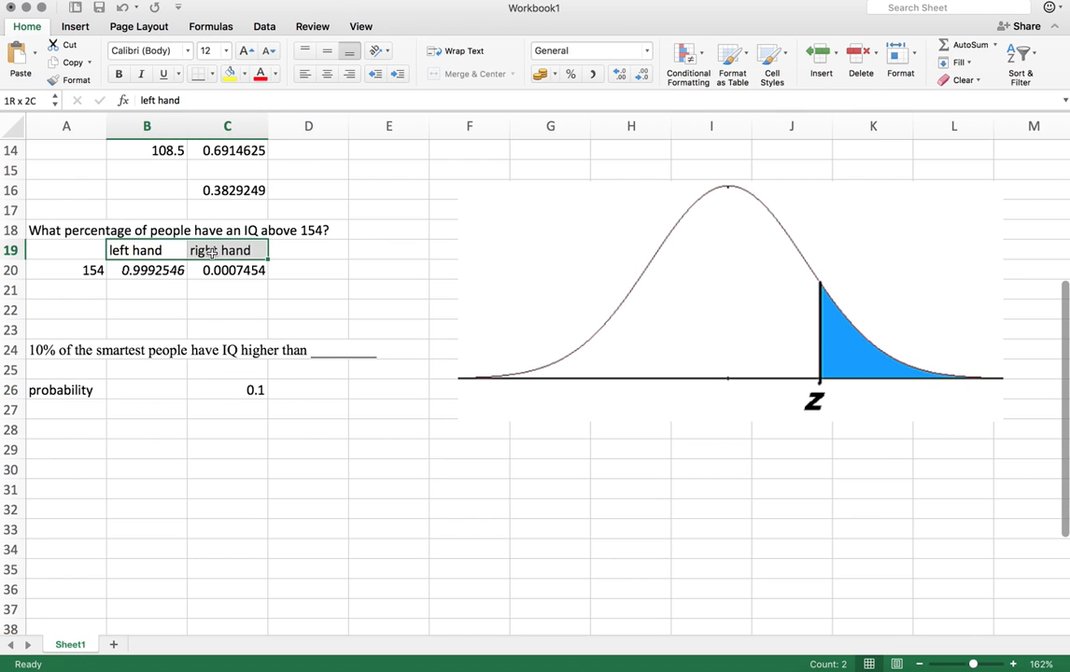
key("cmd+c")
left_click(141, 374)
key("super+v")
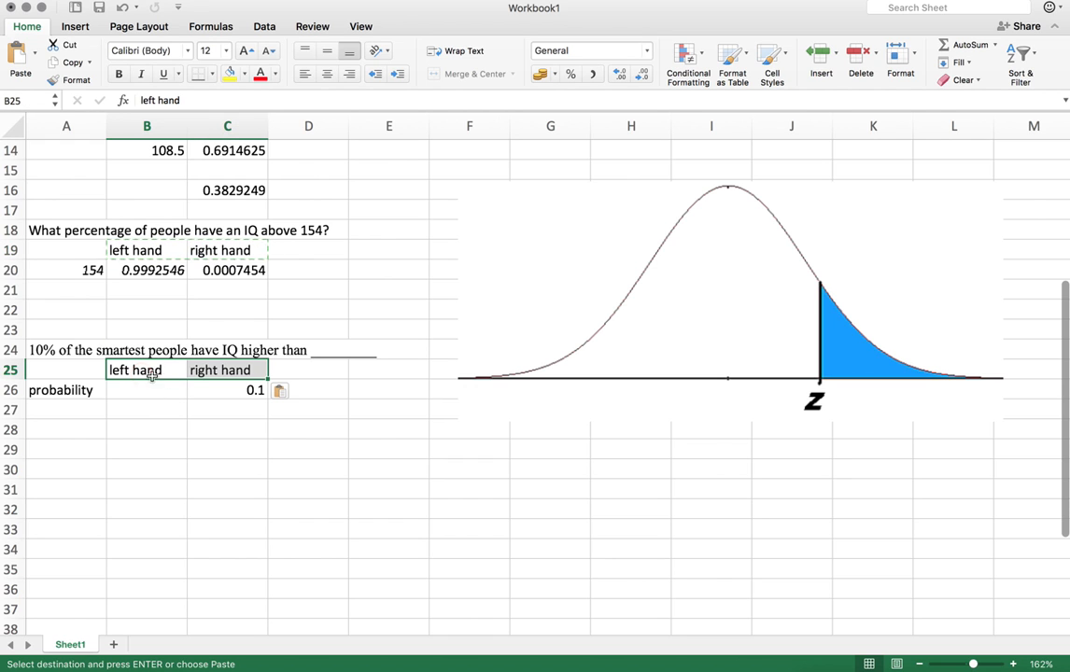
In B26, compute the left-hand probability with =1-C26
left_click(230, 390)
left_click(154, 388)
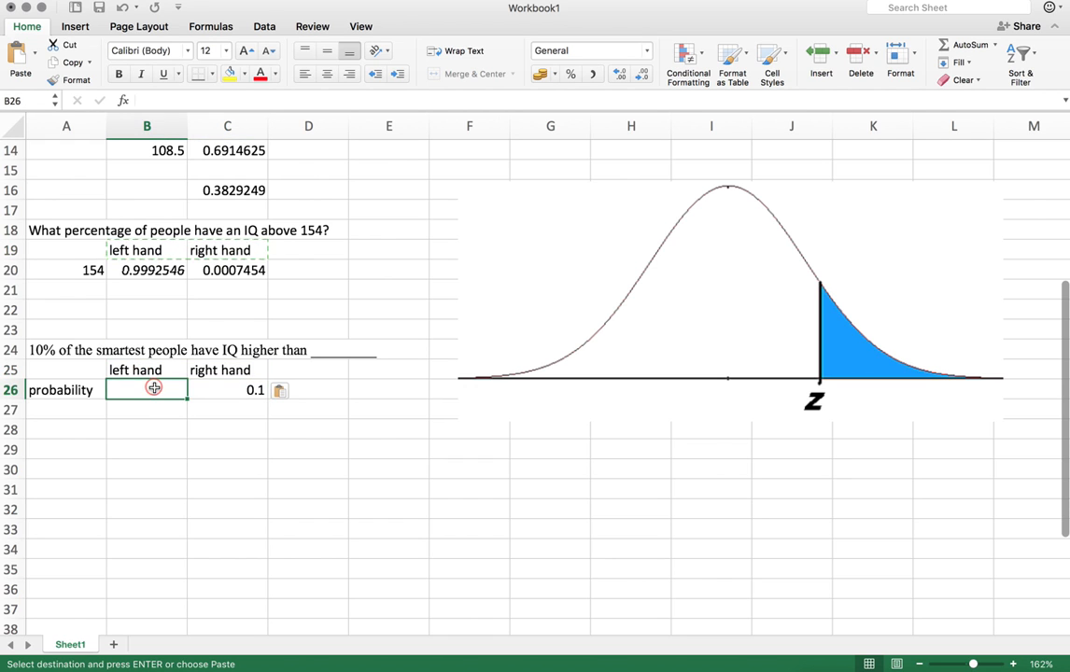
type("=1-")
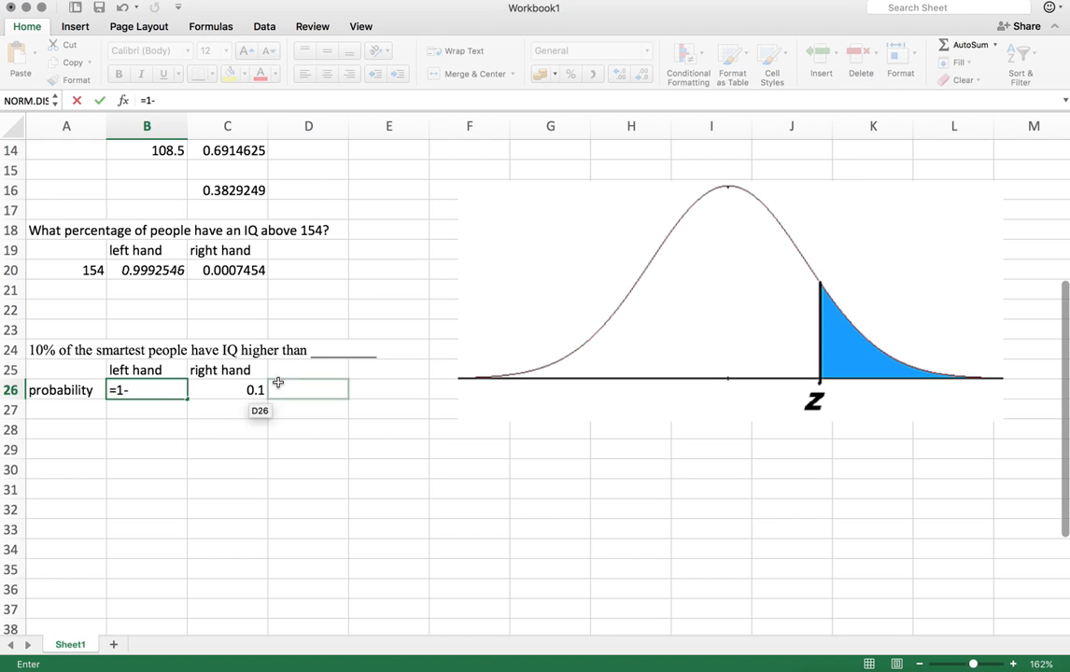
left_click(240, 389)
key("Return")
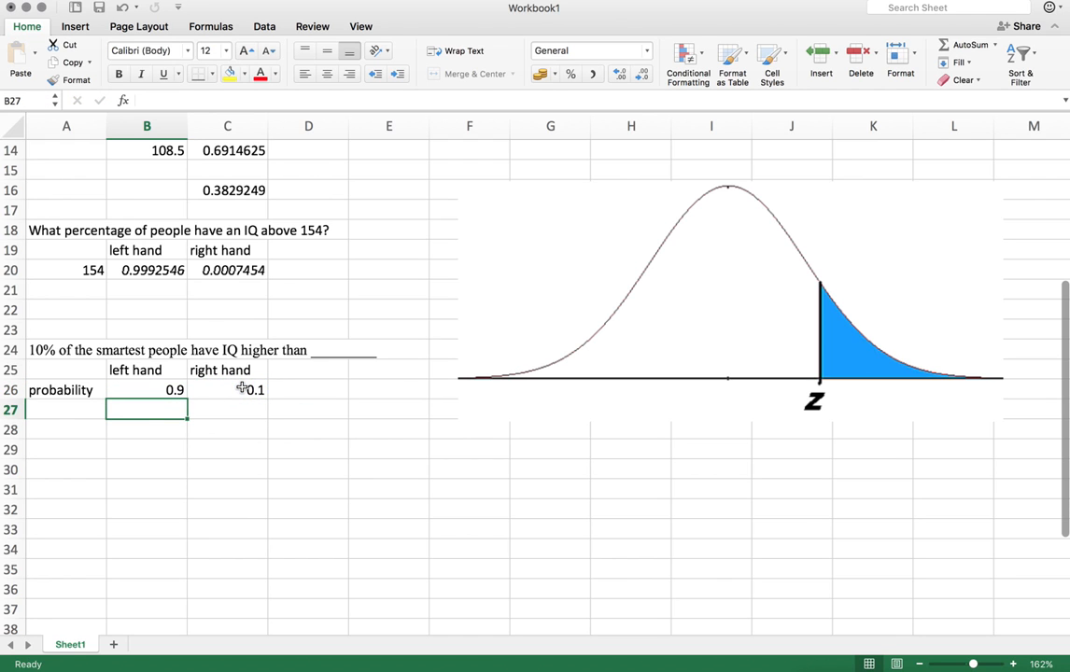
key("Return")
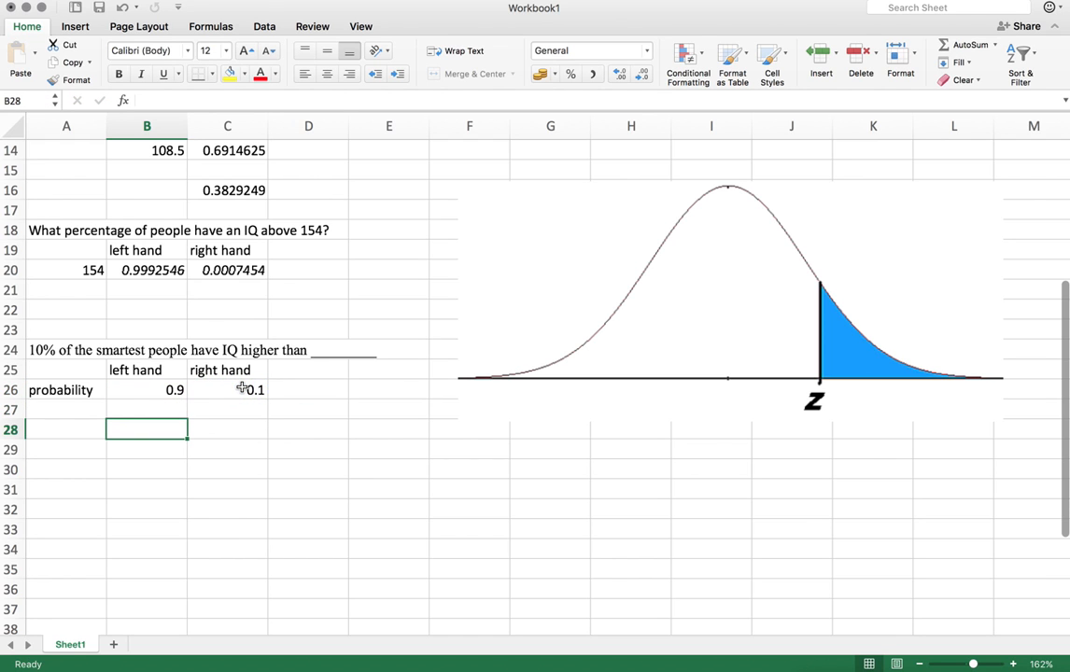
type("Iq")
key("BackSpace")
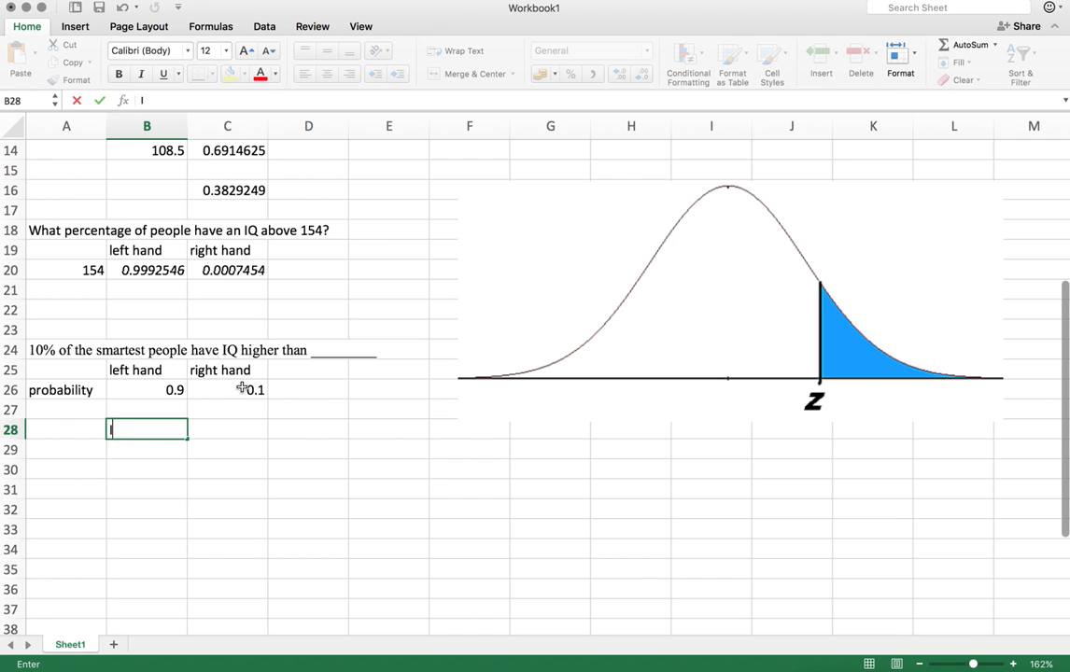
key("BackSpace")
type("\"")
key("Escape")
Enter the label IQ in A28
key("Left")
type("IQ")
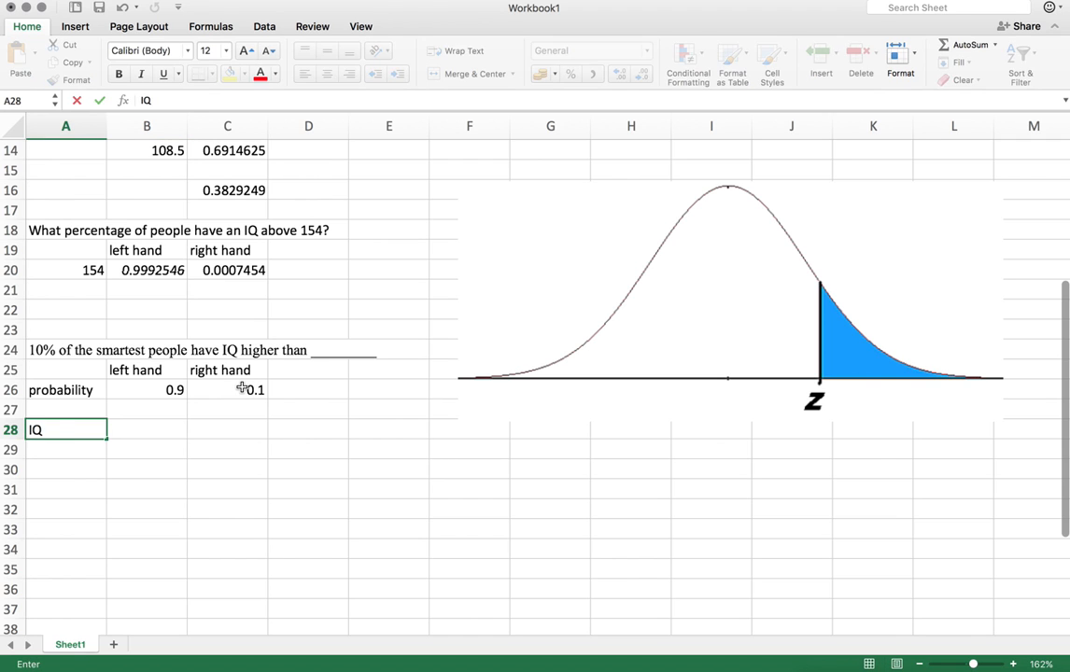
key("Tab")
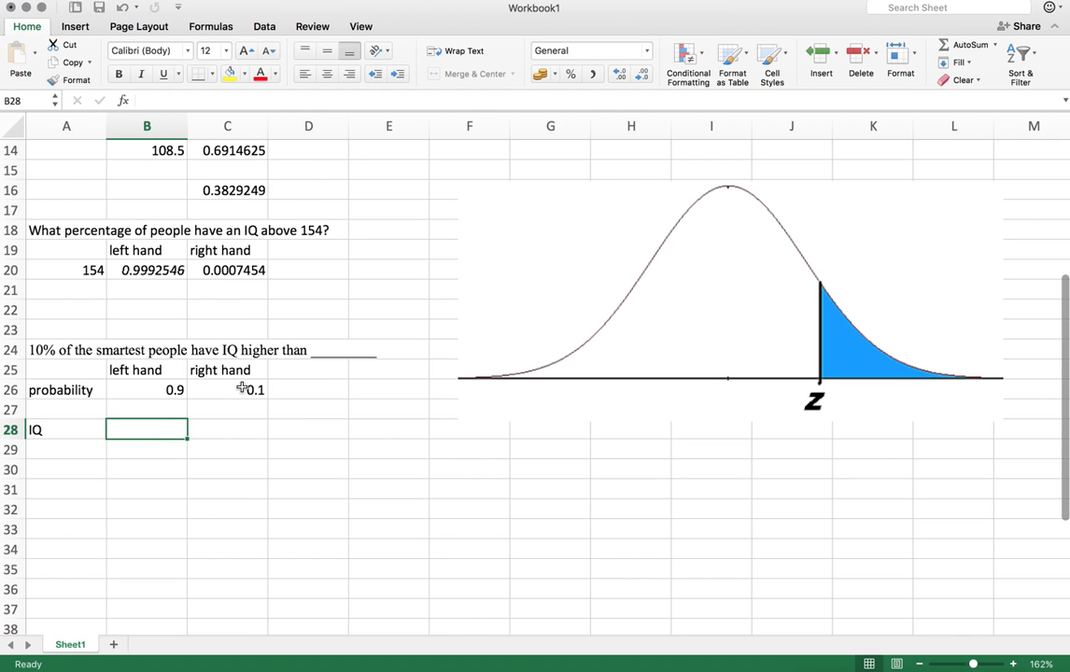
In B28, compute the IQ cutoff with =NORM.INV(B26,B3,B4) using the probability, mean and sd cells
type("=no")
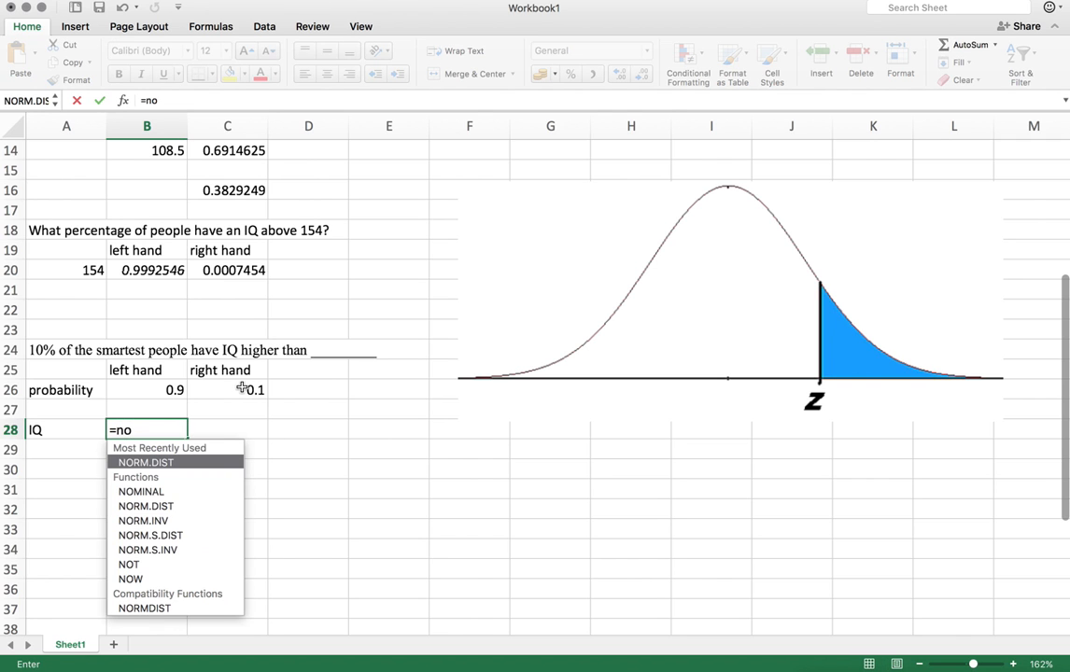
type("rm")
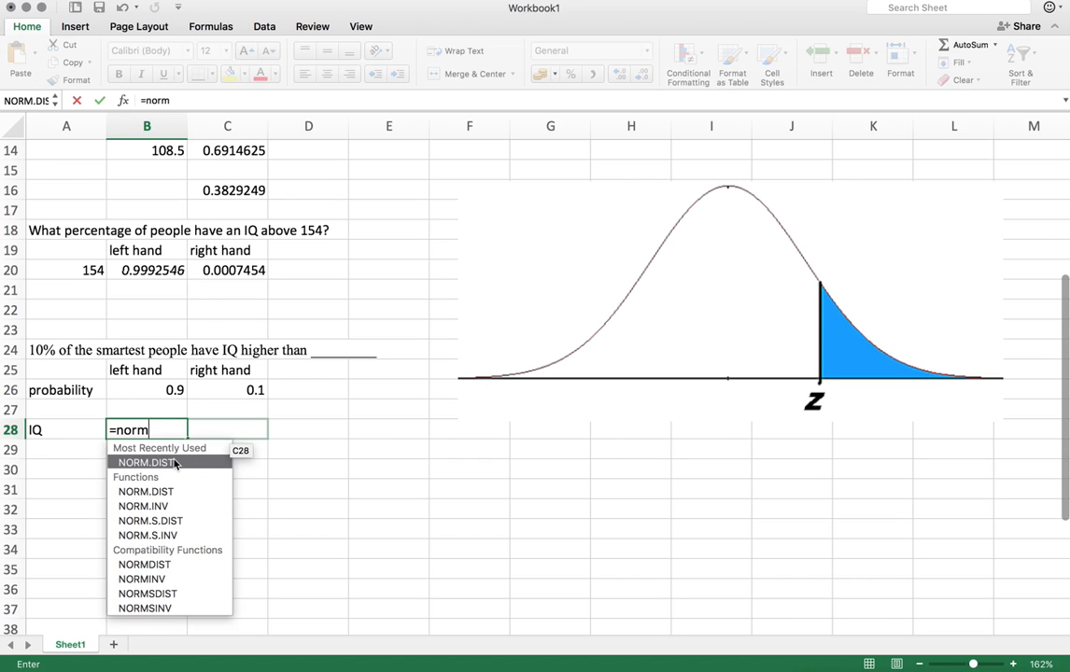
double_click(156, 506)
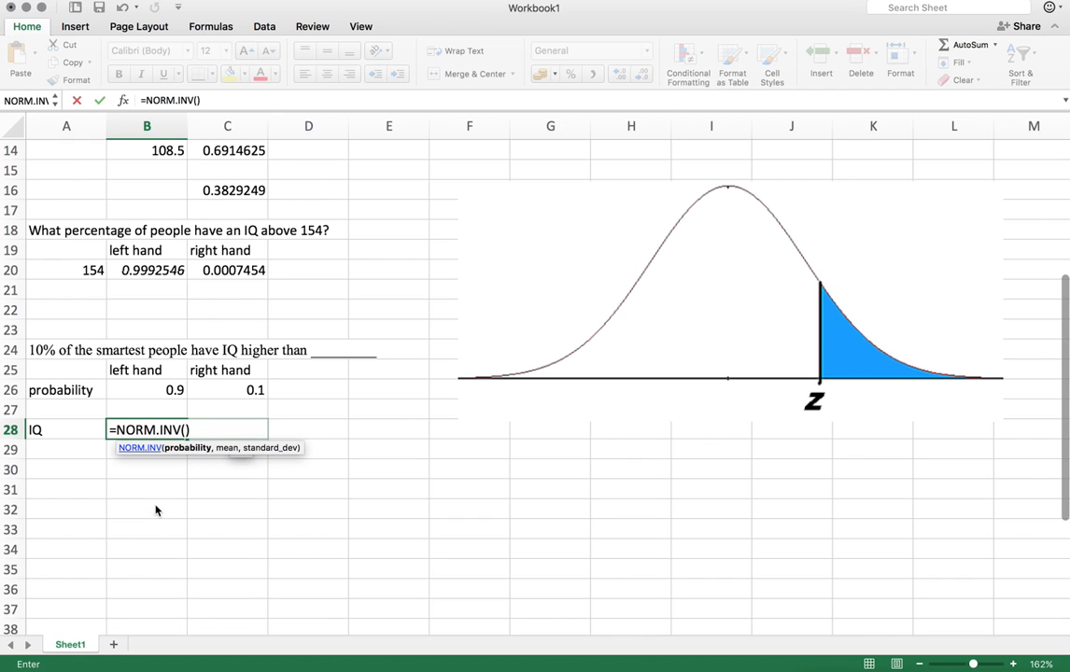
left_click(155, 509)
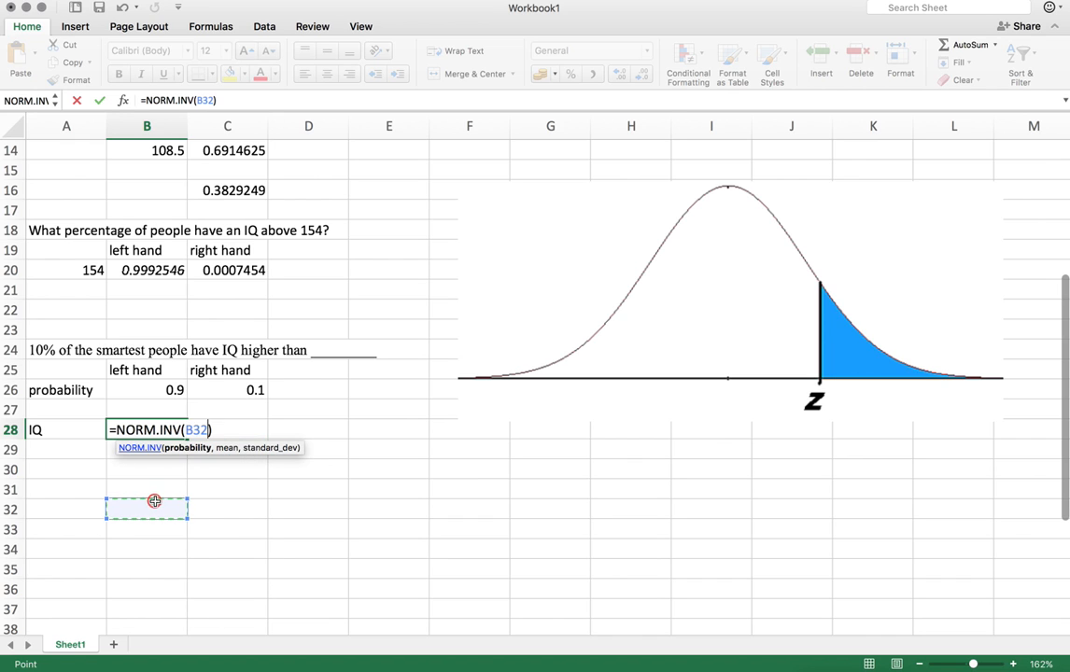
left_click(169, 389)
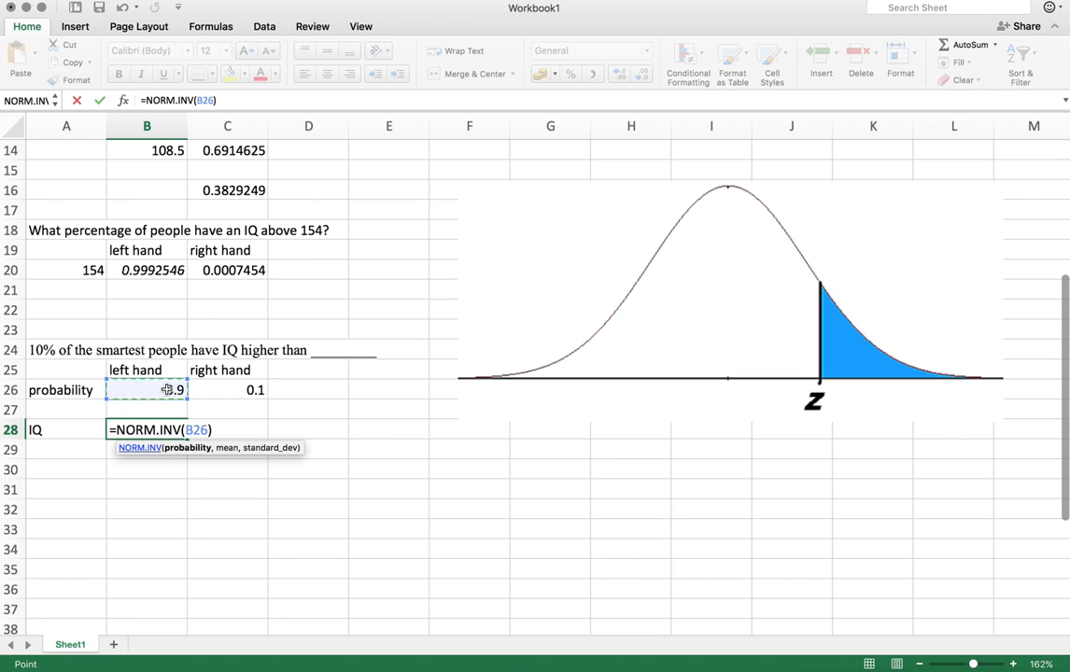
type(",")
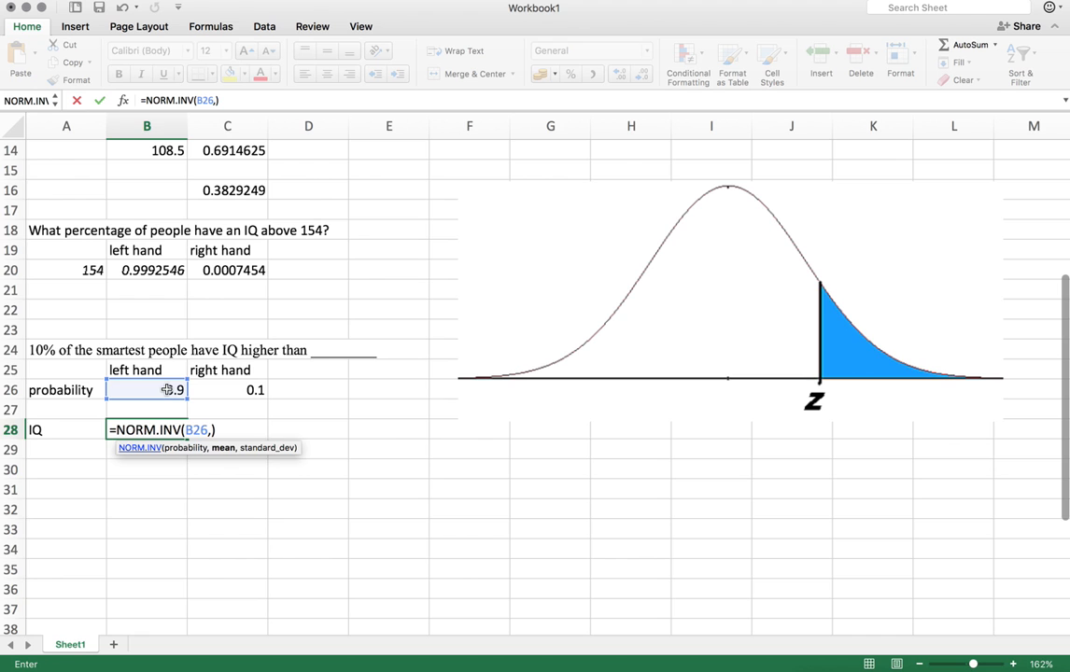
scroll(169, 389, "up", 10)
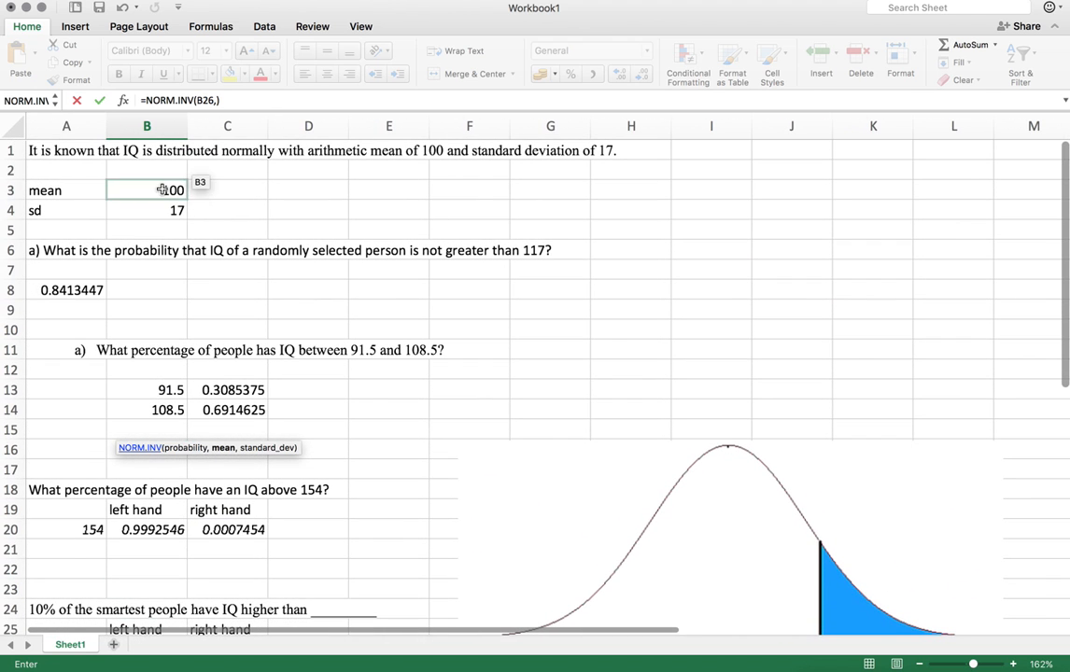
left_click(162, 190)
type(",")
left_click(161, 212)
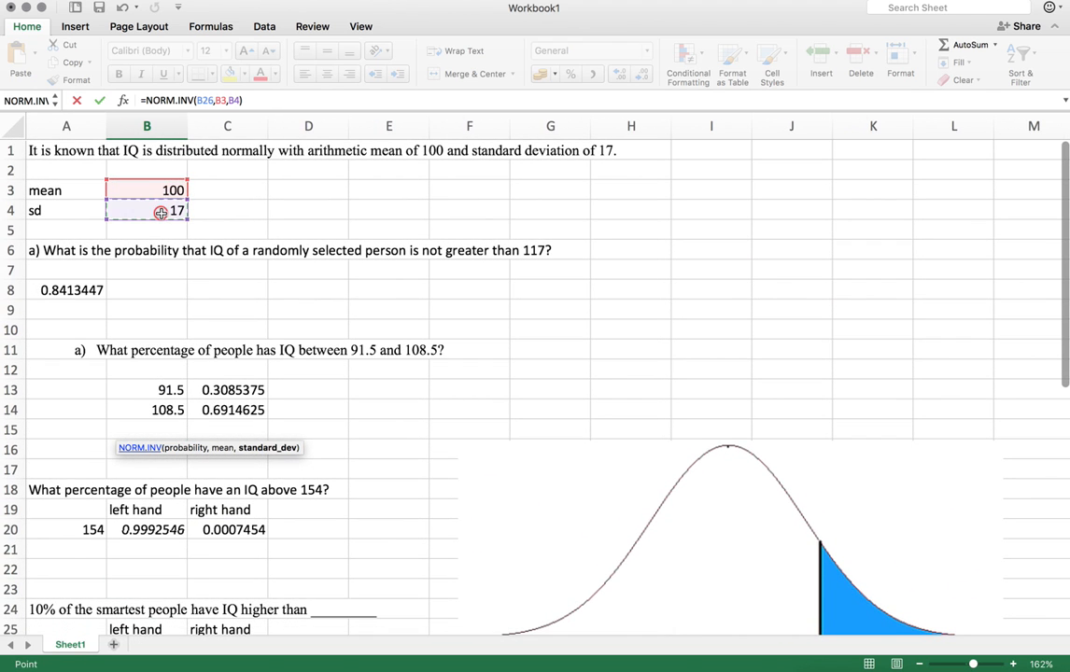
key("Return")
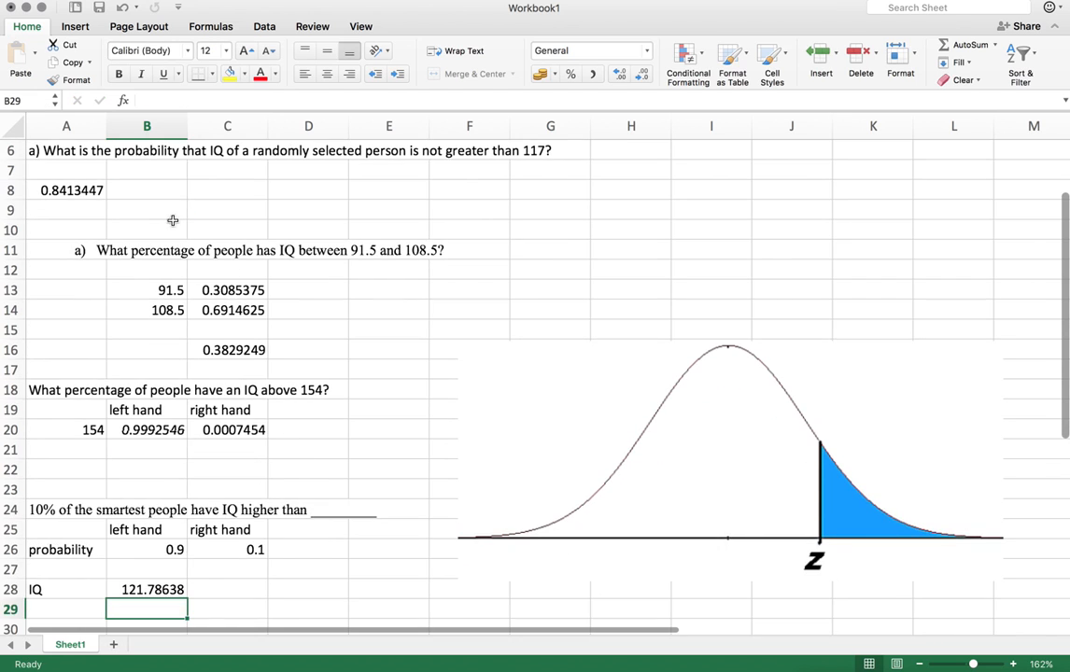
scroll(173, 220, "down", 3)
left_click(141, 497)
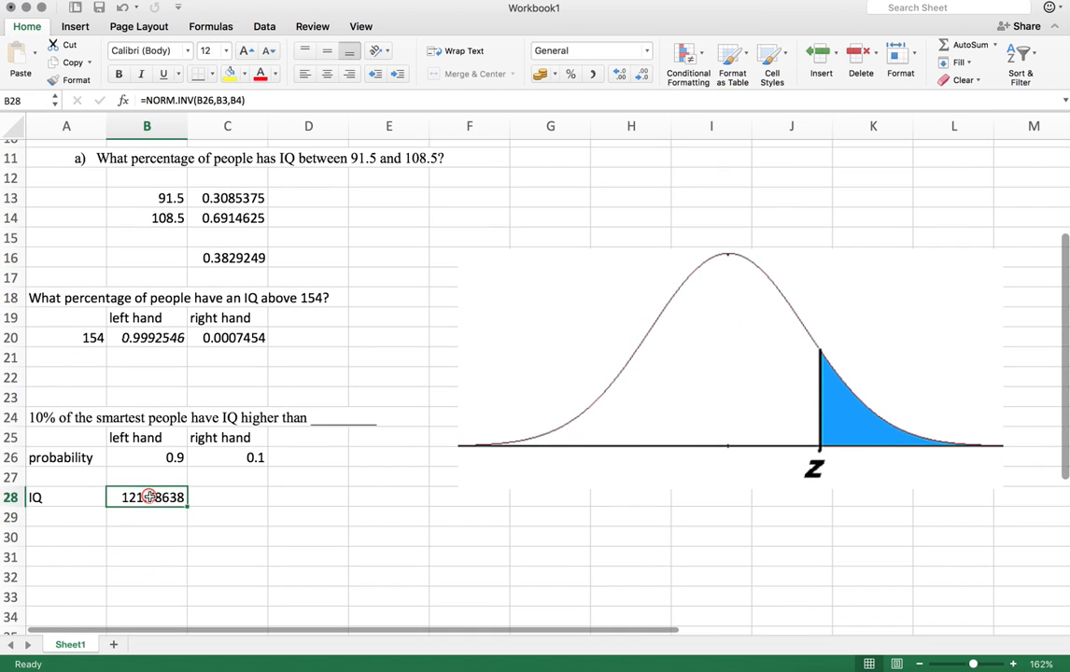